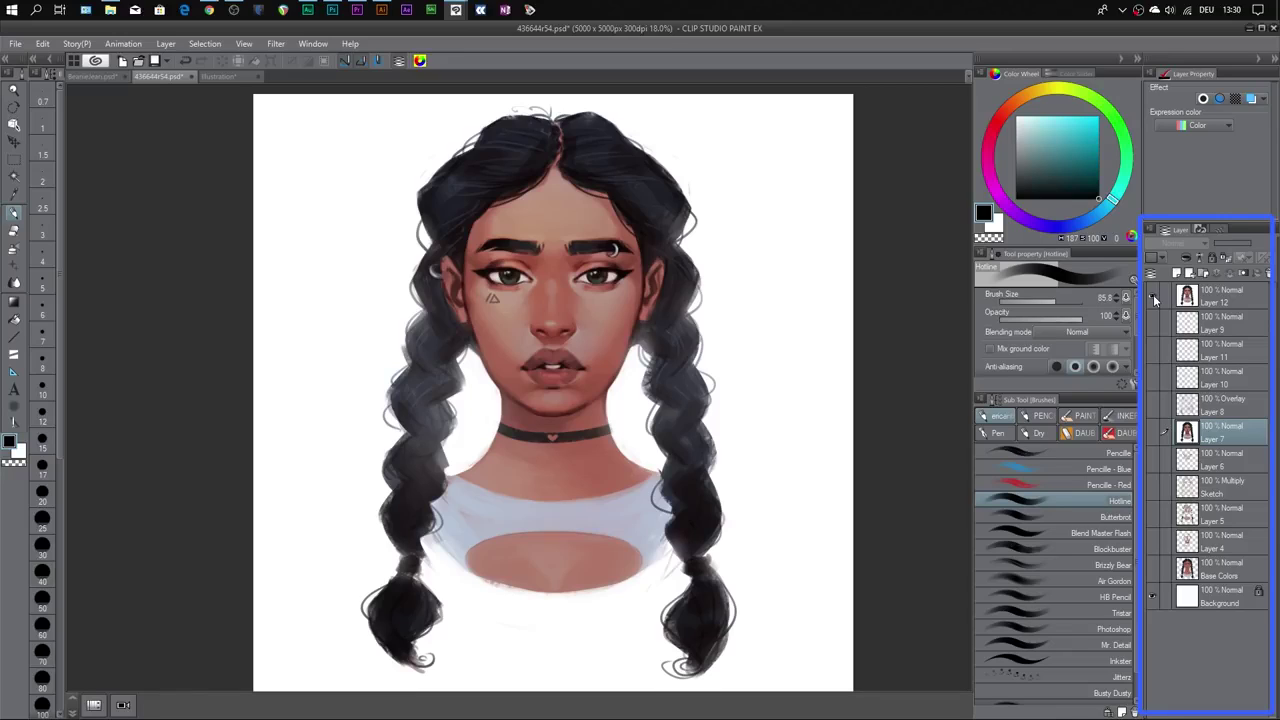
Step: Hide Layer 12 down through Base Colors, leaving only the white background visible
{"action": "left_click_drag", "start_coordinate": [1153, 294], "coordinate": [1153, 570]}
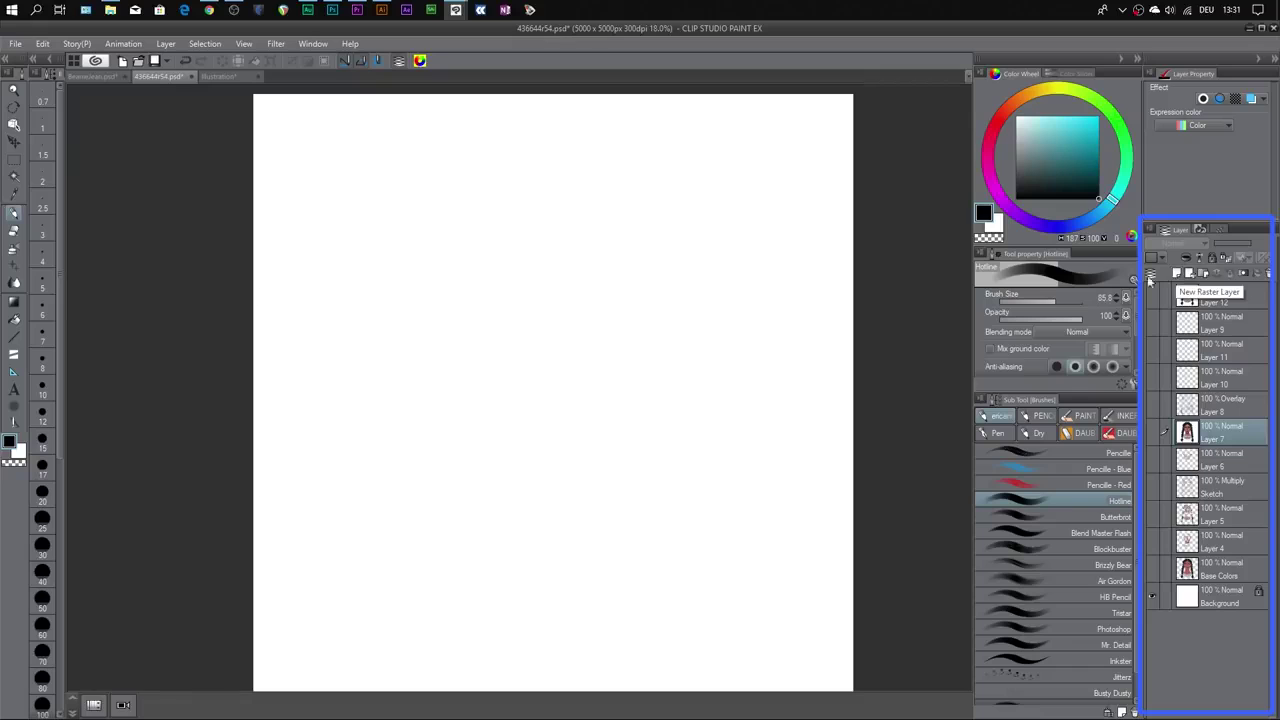
{"action": "left_click", "coordinate": [166, 44]}
{"action": "mouse_move", "coordinate": [250, 77]}
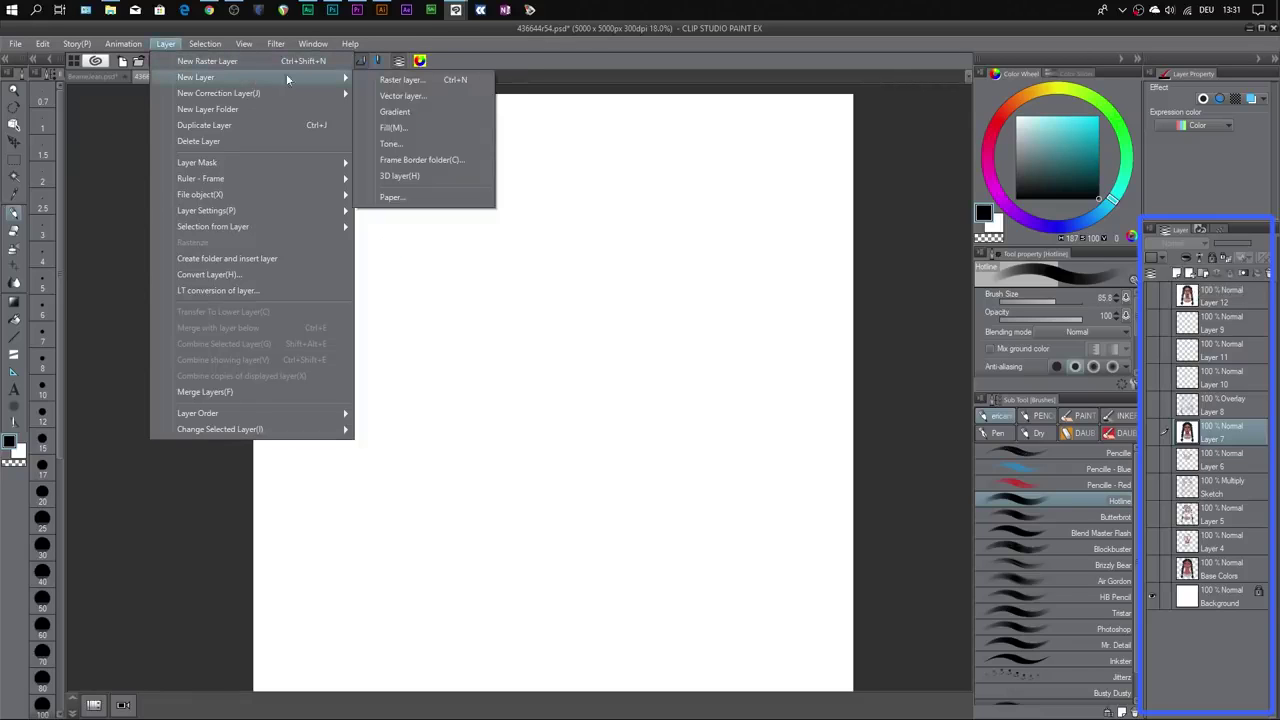
{"action": "left_click", "coordinate": [400, 79]}
{"action": "left_click", "coordinate": [760, 355]}
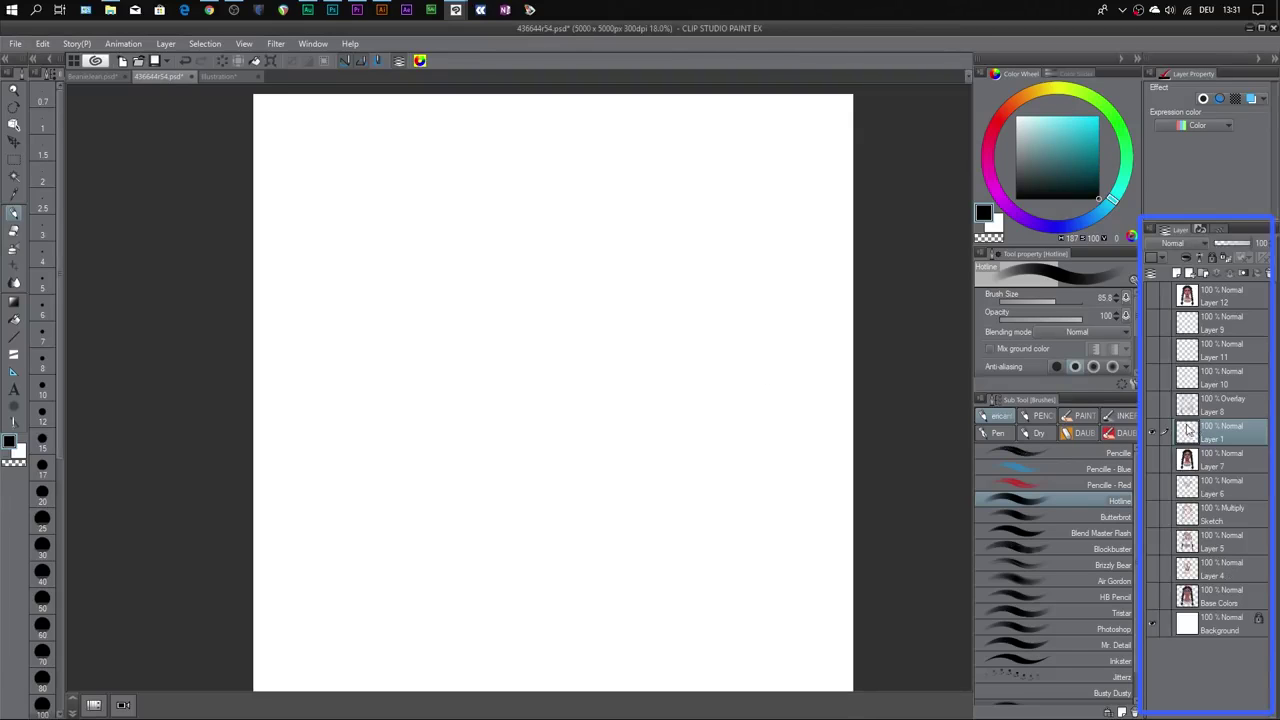
{"action": "key", "text": "ctrl+e"}
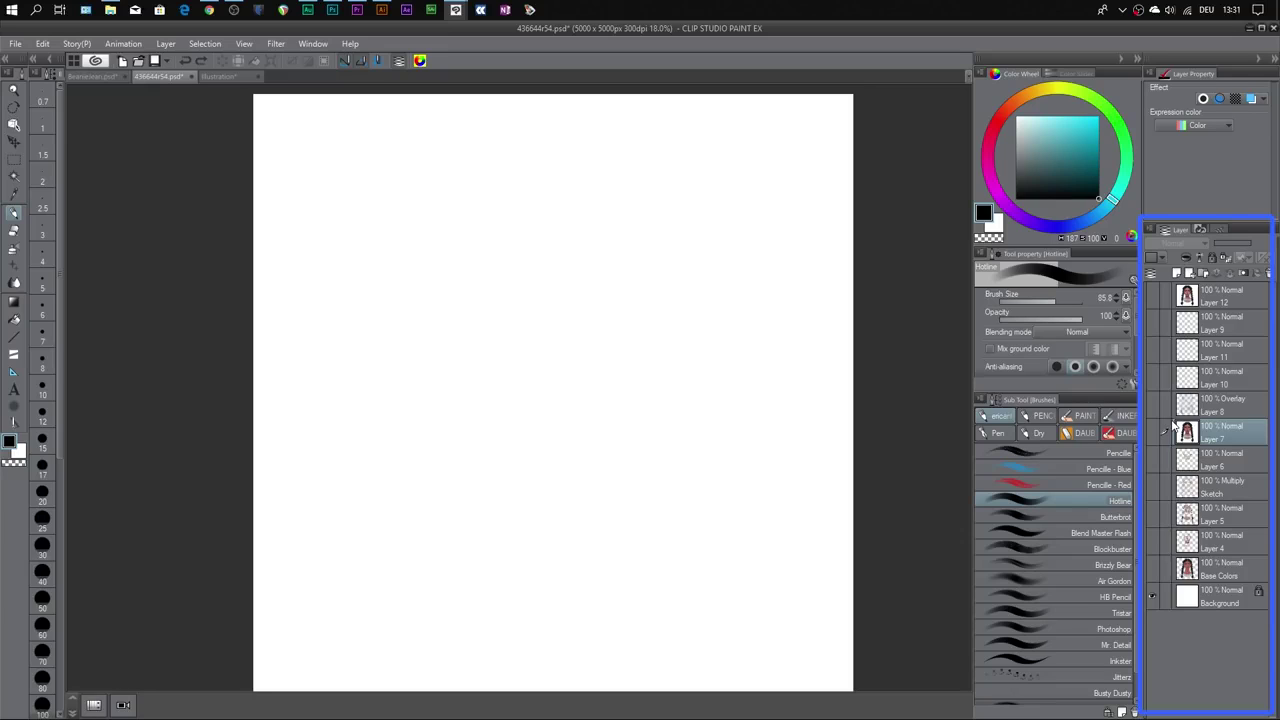
Step: Show and select the Sketch layer, briefly blinking the background and sketch visibility
{"action": "left_click", "coordinate": [1152, 486]}
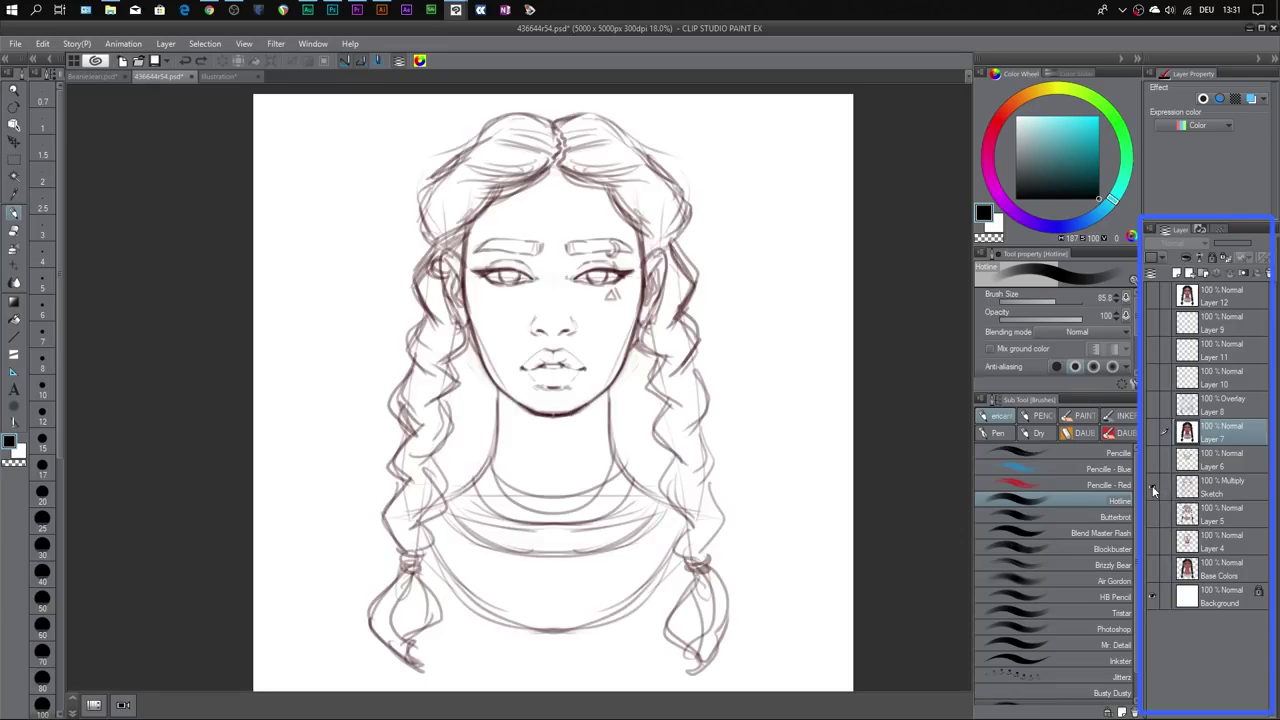
{"action": "left_click", "coordinate": [1248, 494]}
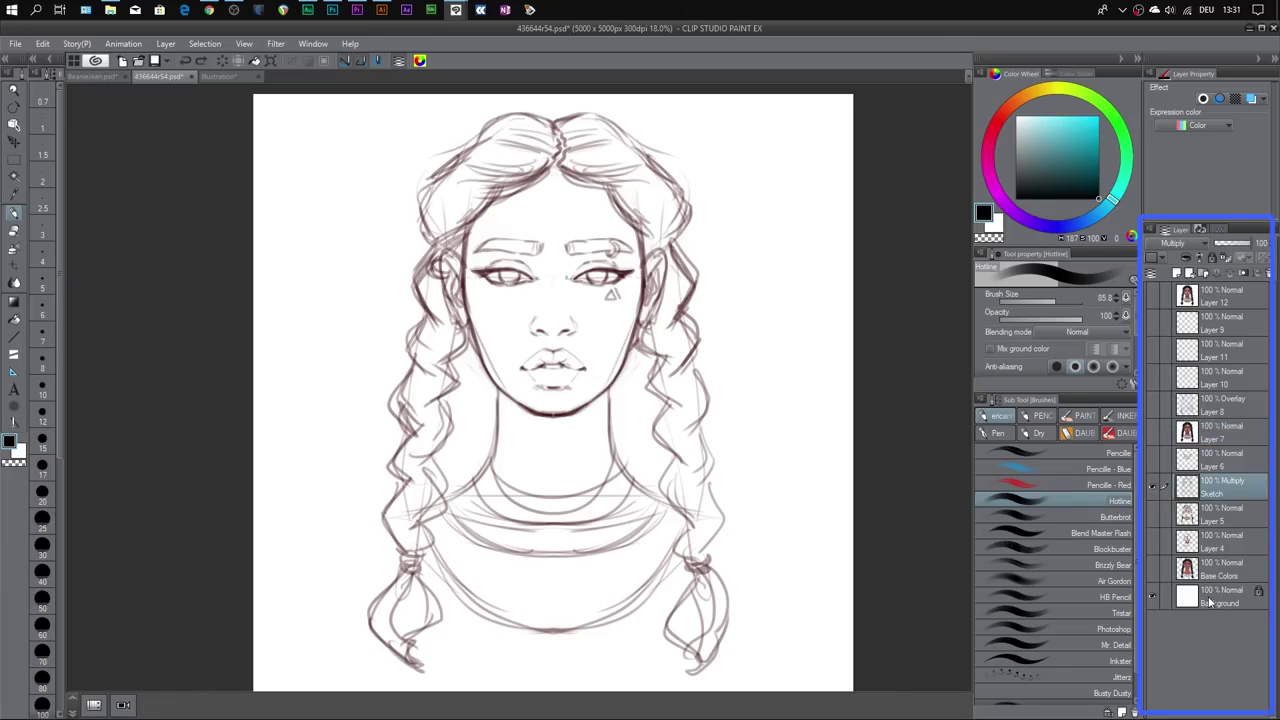
{"action": "left_click", "coordinate": [1153, 597]}
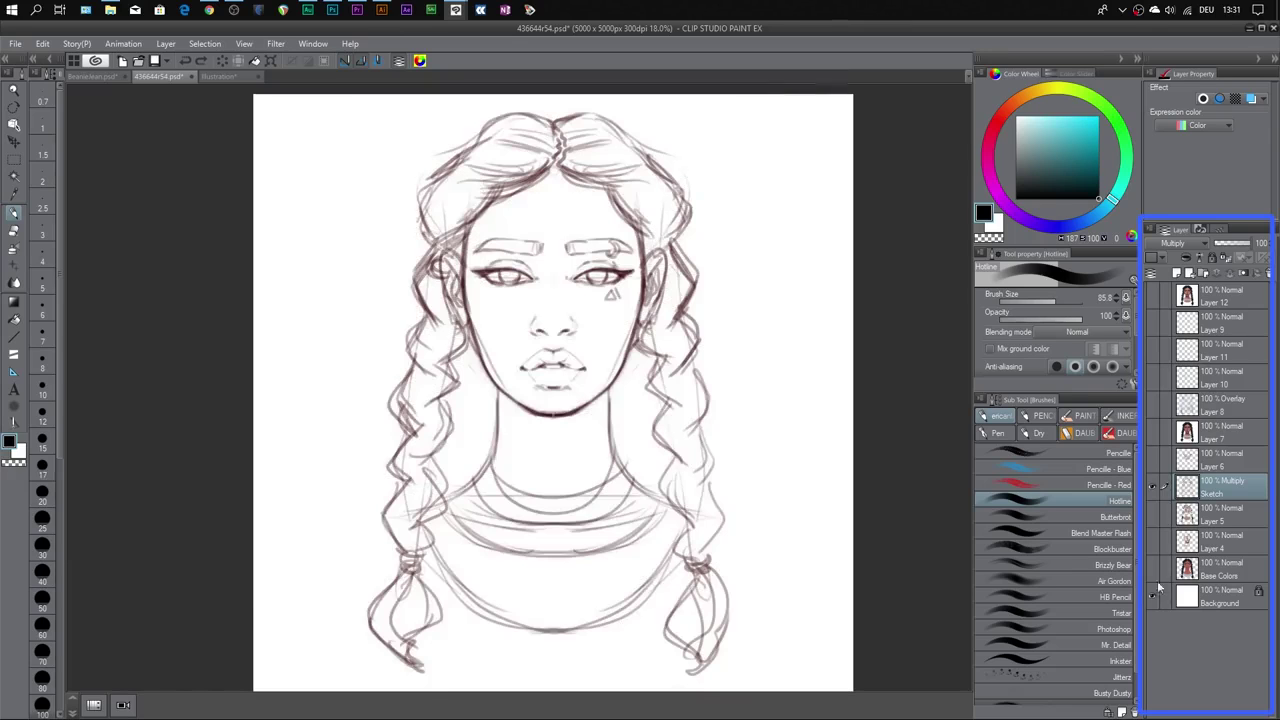
{"action": "left_click", "coordinate": [1152, 487]}
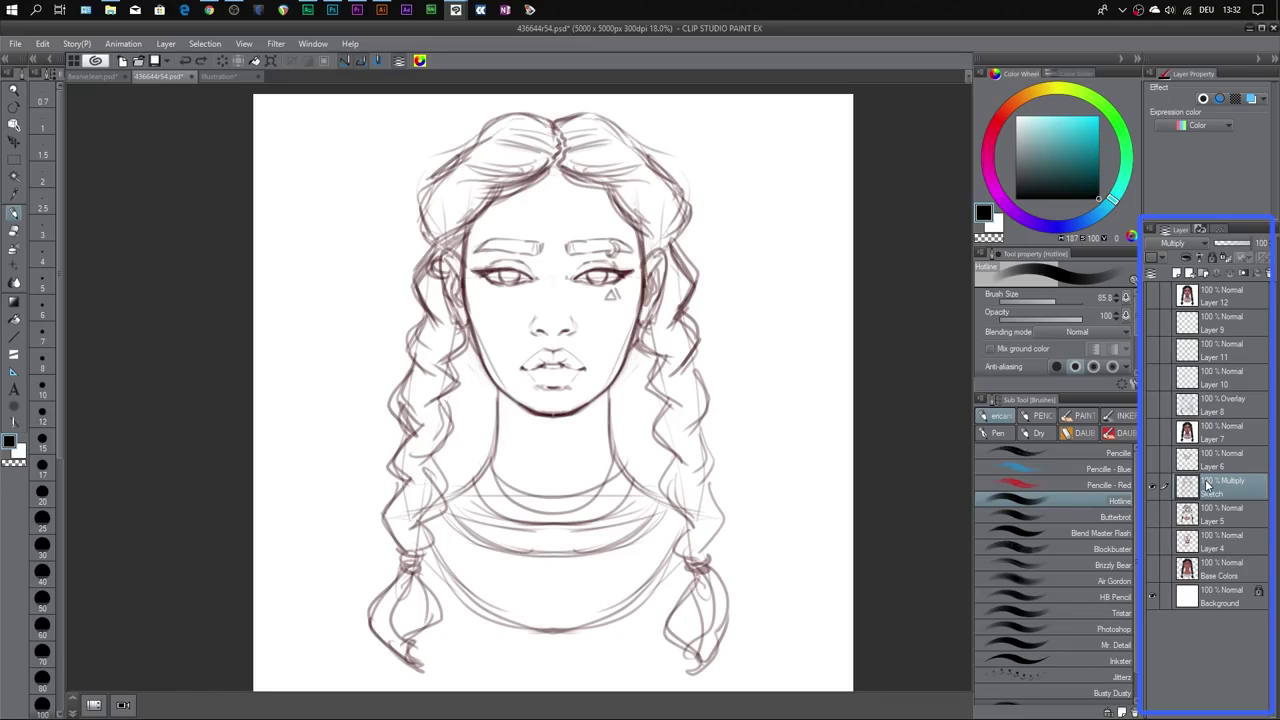
Step: Select and show the Base Colors layer, then undo once
{"action": "left_click", "coordinate": [1245, 569]}
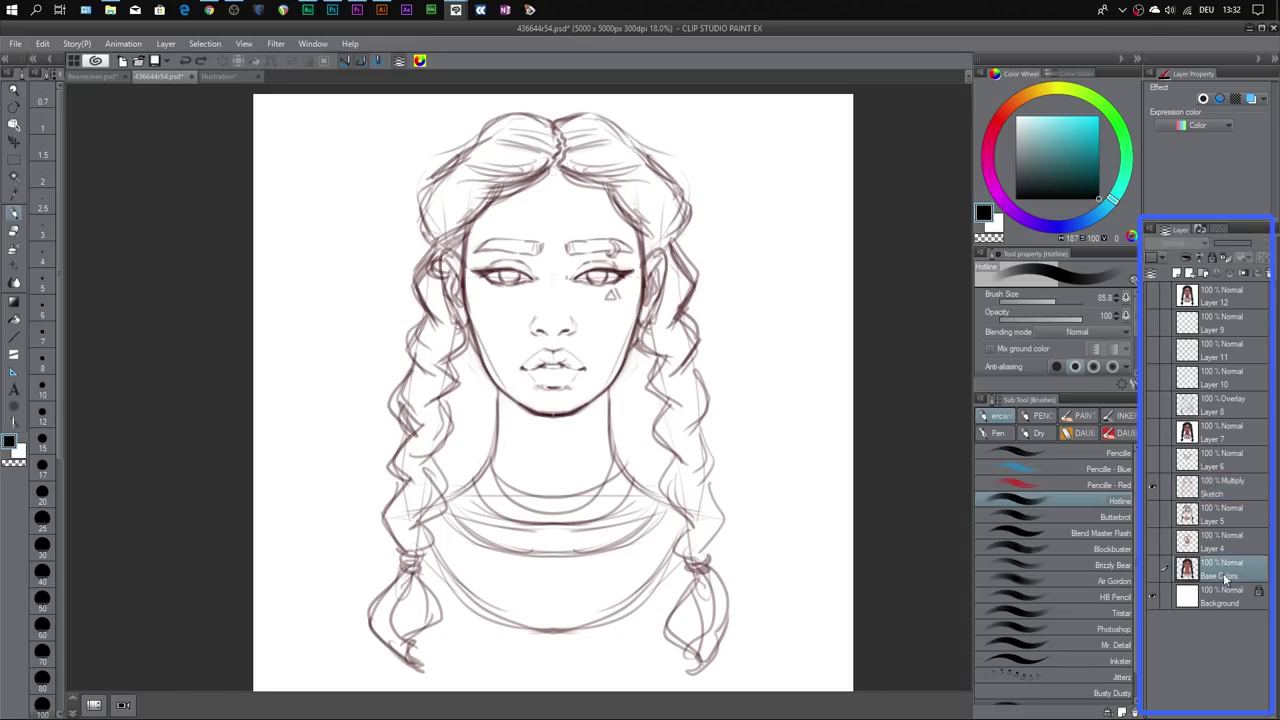
{"action": "left_click", "coordinate": [1156, 571]}
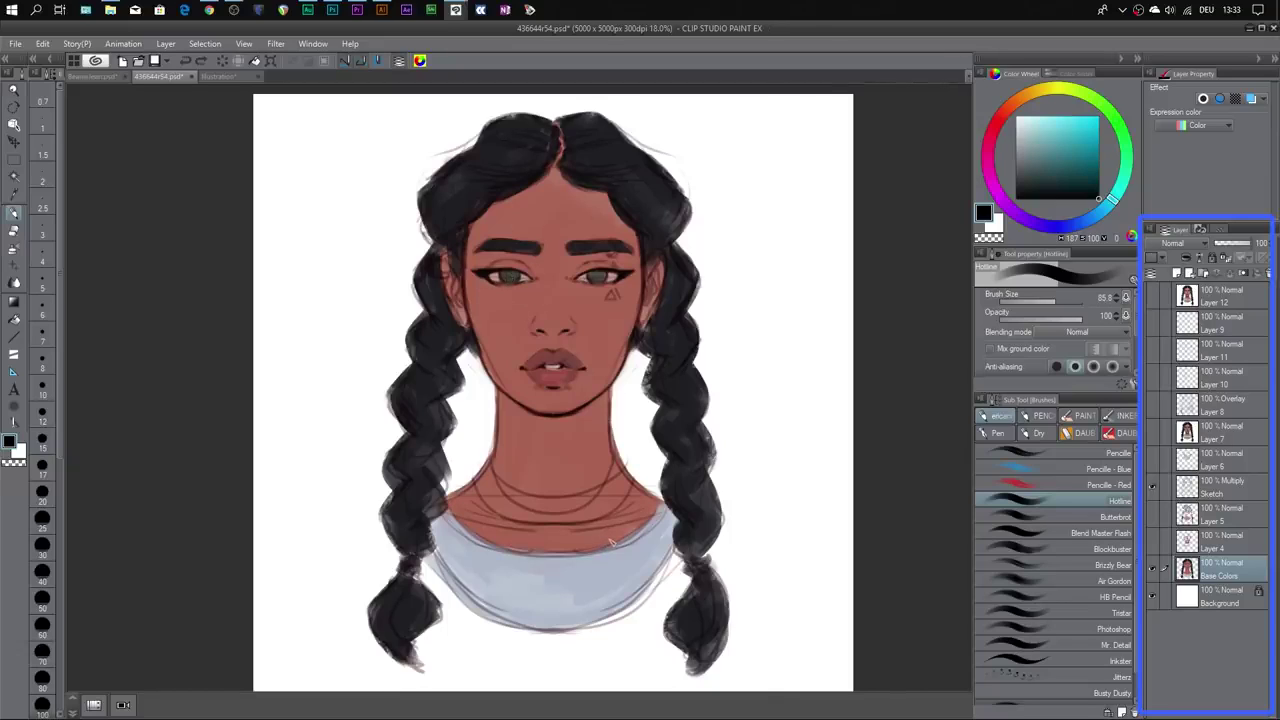
{"action": "key", "text": "ctrl+z"}
Step: Compare the face with and without Layer 4 and Layer 5 shading, then reselect Sketch
{"action": "left_click", "coordinate": [1153, 542]}
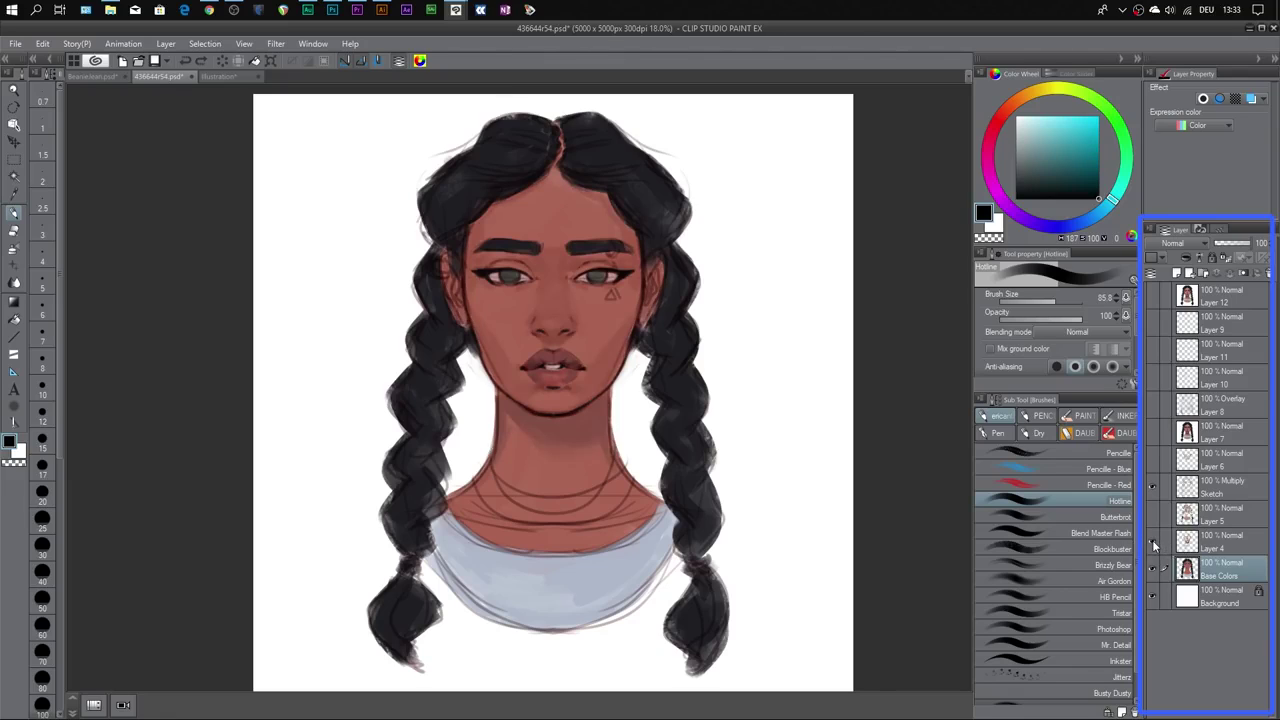
{"action": "left_click", "coordinate": [1153, 542]}
{"action": "left_click", "coordinate": [1154, 515]}
{"action": "left_click", "coordinate": [1154, 515]}
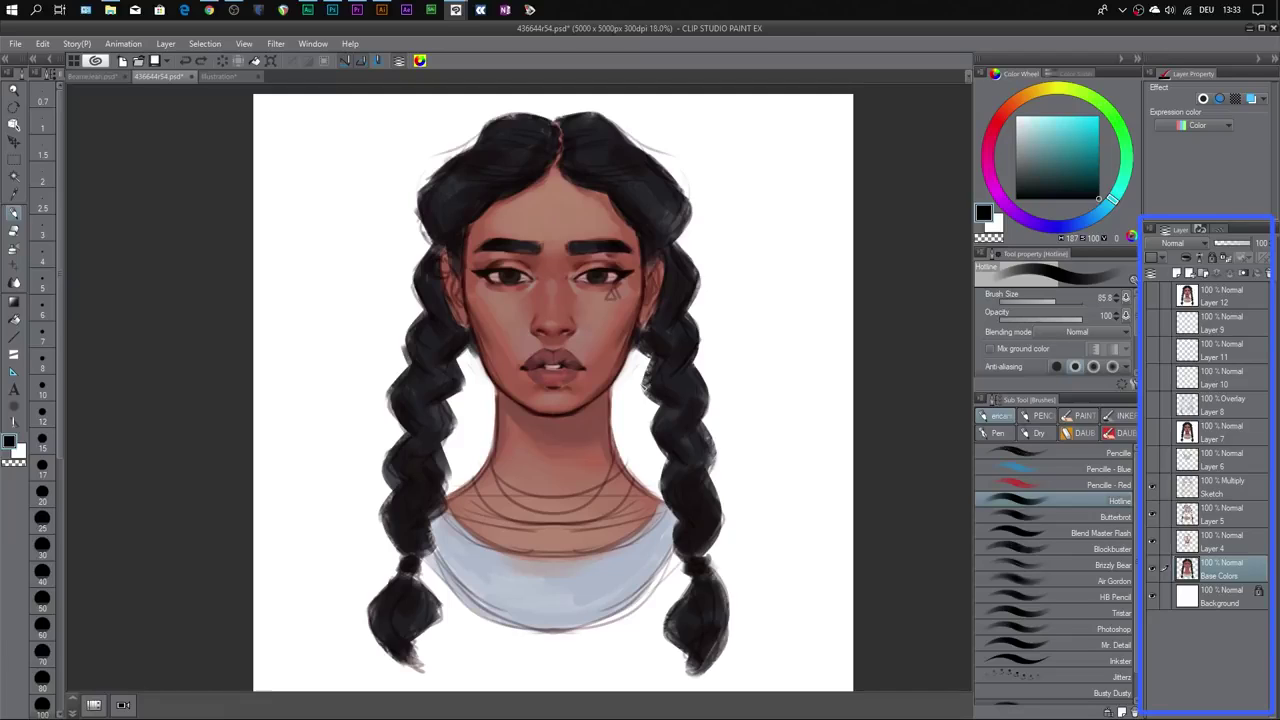
{"action": "left_click", "coordinate": [1238, 484]}
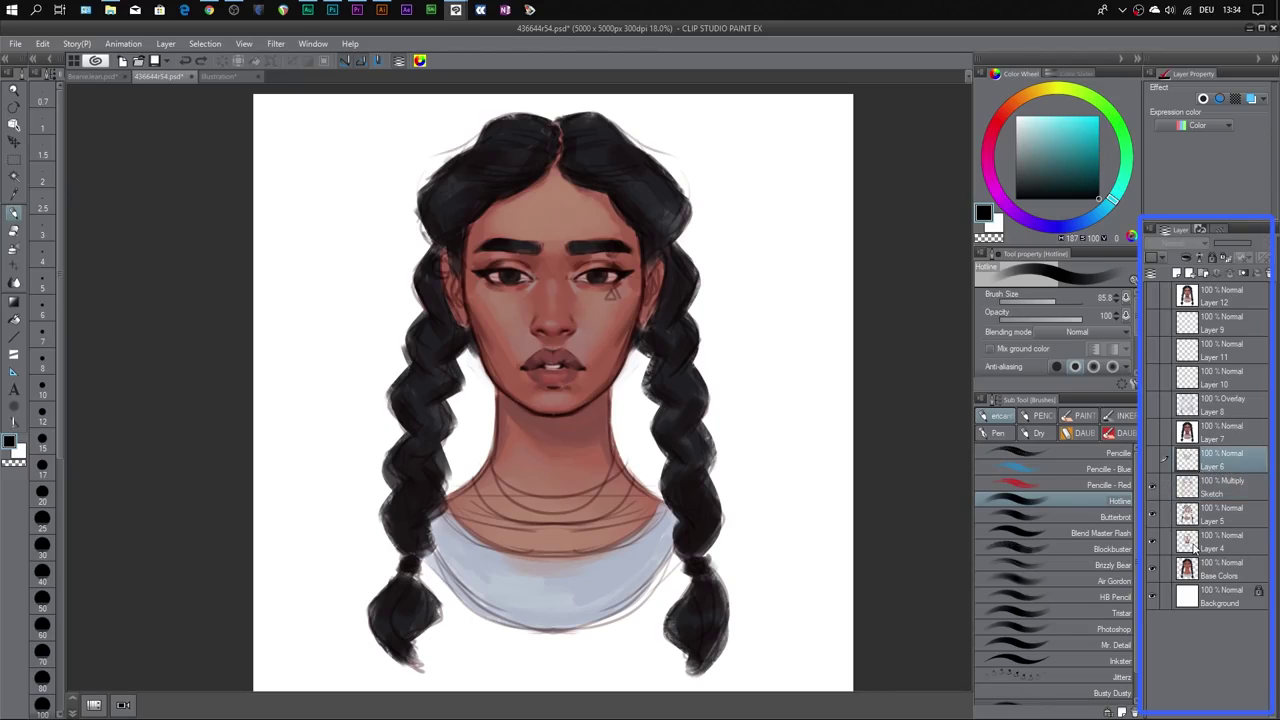
{"action": "left_click", "coordinate": [1250, 490]}
{"action": "left_click", "coordinate": [1152, 488]}
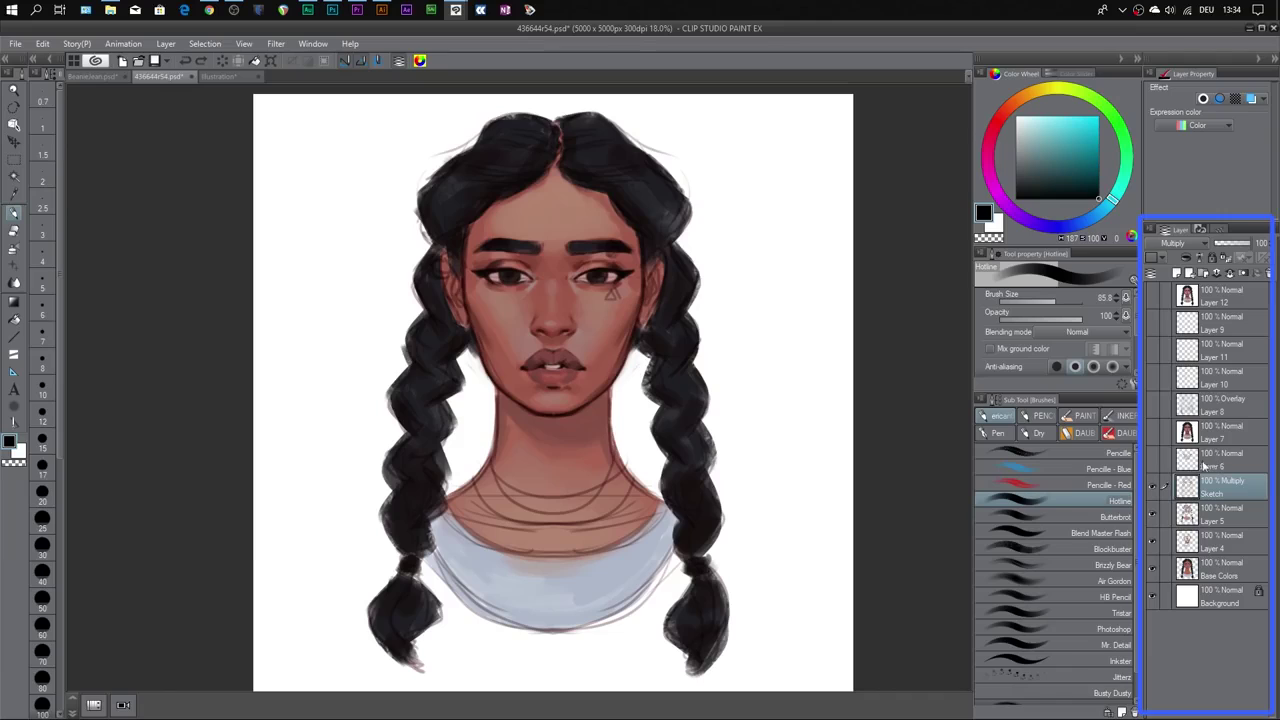
{"action": "left_click", "coordinate": [1152, 458]}
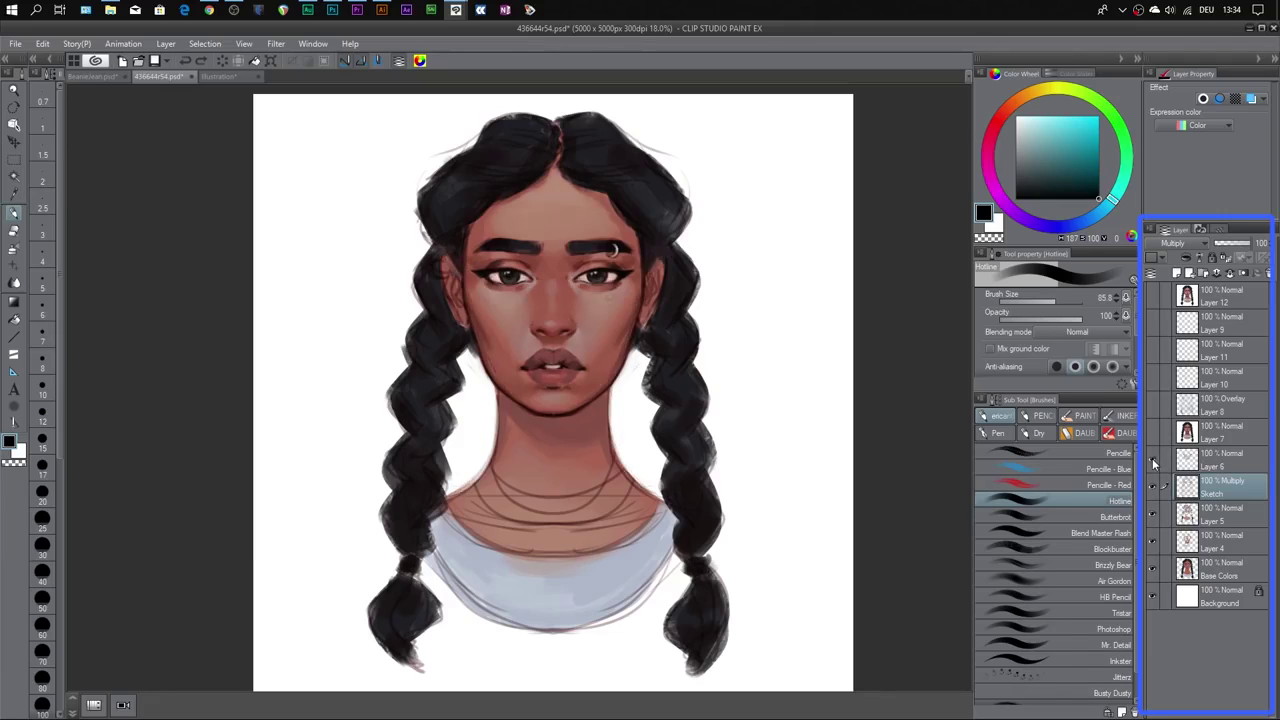
{"action": "left_click", "coordinate": [1152, 458]}
{"action": "left_click", "coordinate": [1152, 458]}
{"action": "scroll", "coordinate": [770, 407], "scroll_direction": "up", "scroll_amount": 1}
{"action": "scroll", "coordinate": [770, 407], "scroll_direction": "up", "scroll_amount": 1}
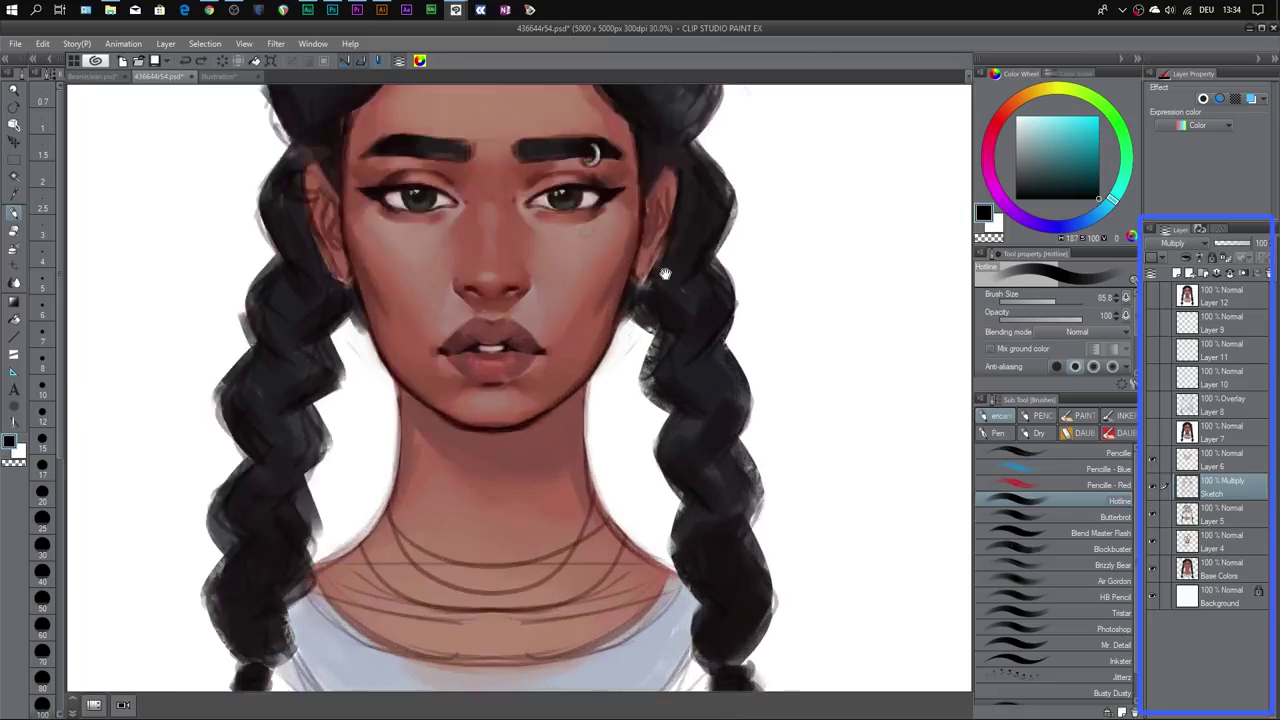
{"action": "scroll", "coordinate": [770, 407], "scroll_direction": "up", "scroll_amount": 1}
{"action": "left_click_drag", "start_coordinate": [770, 407], "coordinate": [752, 344]}
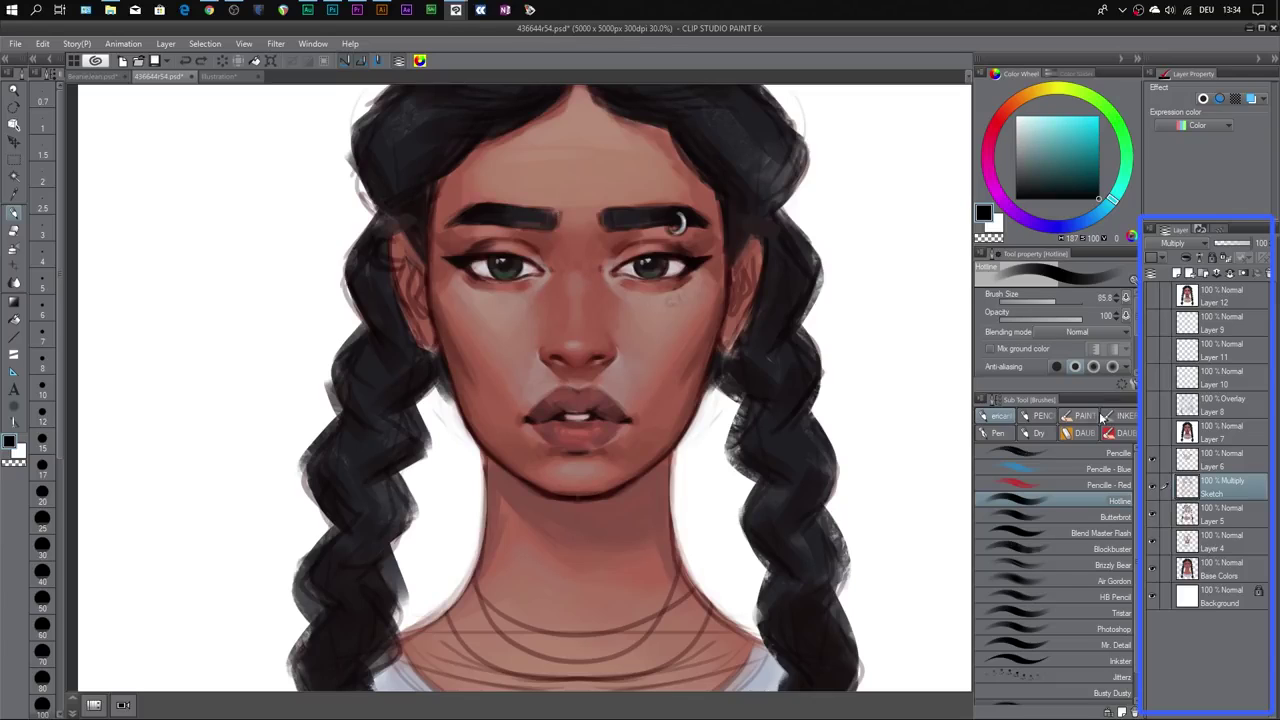
{"action": "left_click", "coordinate": [1153, 462]}
{"action": "left_click", "coordinate": [1153, 462]}
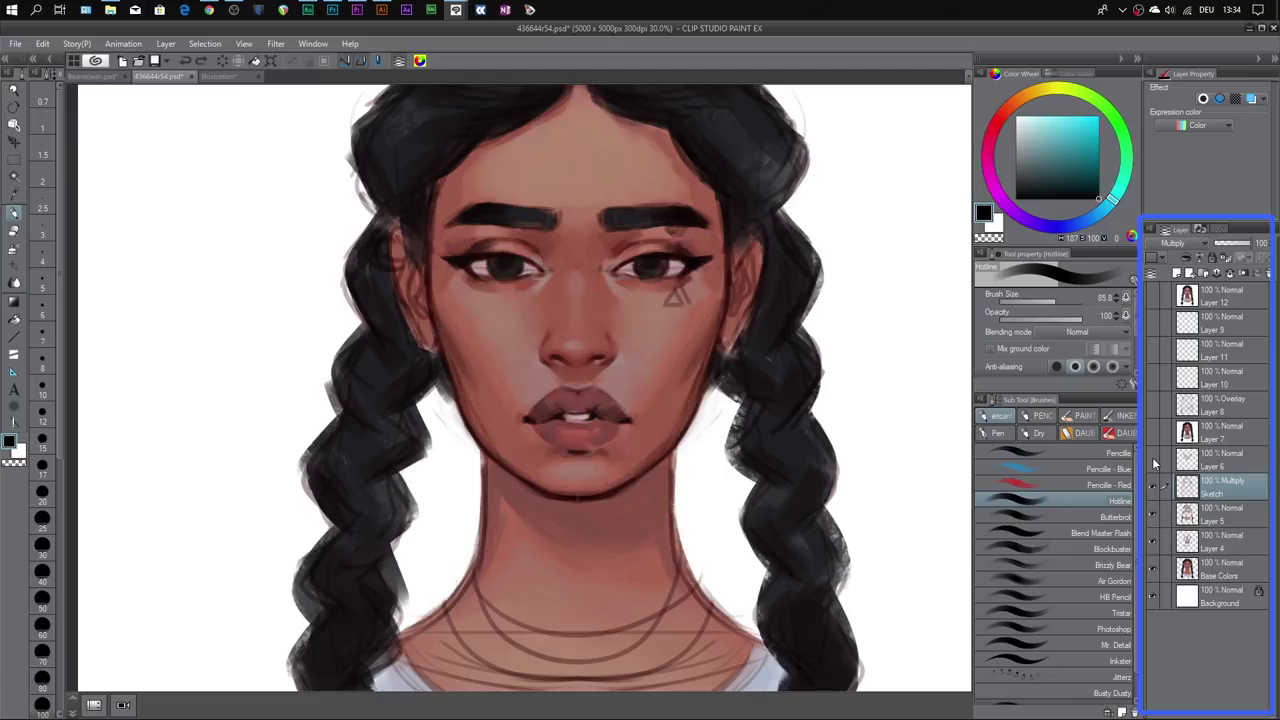
Step: Hide Layer 5, Layer 4 and Base Colors to show only the sketch, panning upward
{"action": "left_click", "coordinate": [1153, 514]}
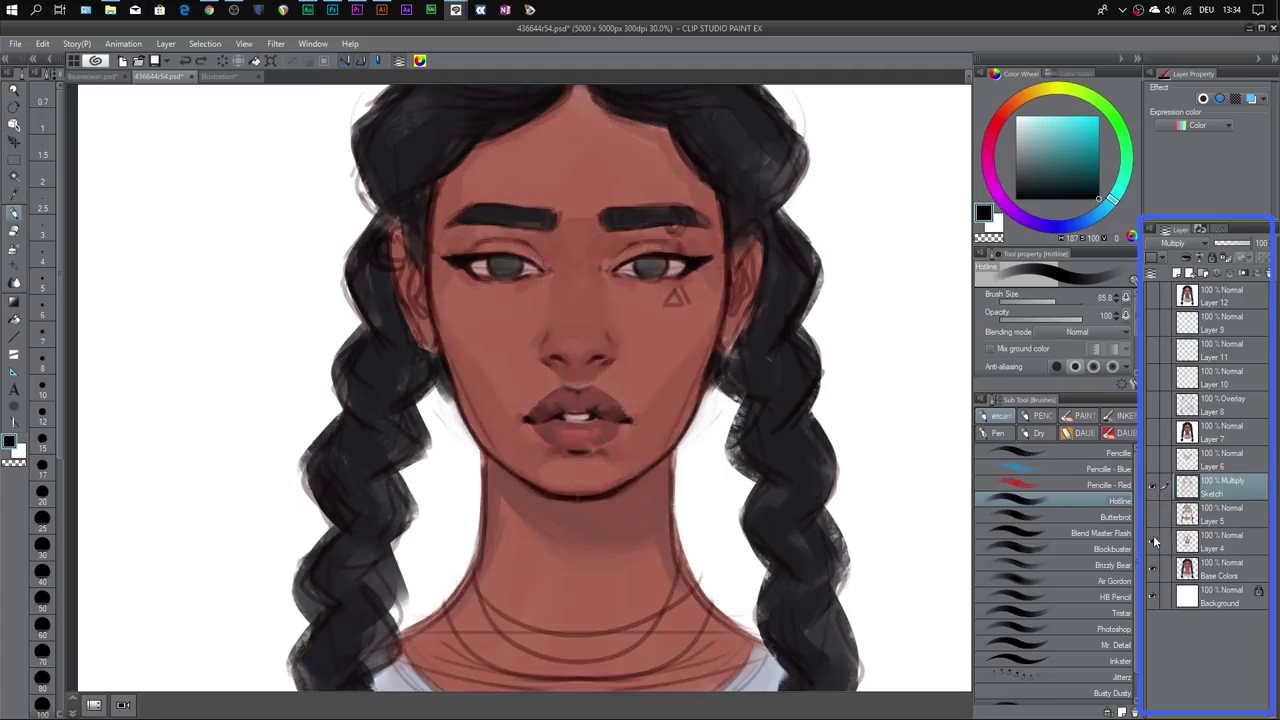
{"action": "left_click", "coordinate": [1153, 541]}
{"action": "left_click", "coordinate": [1153, 569]}
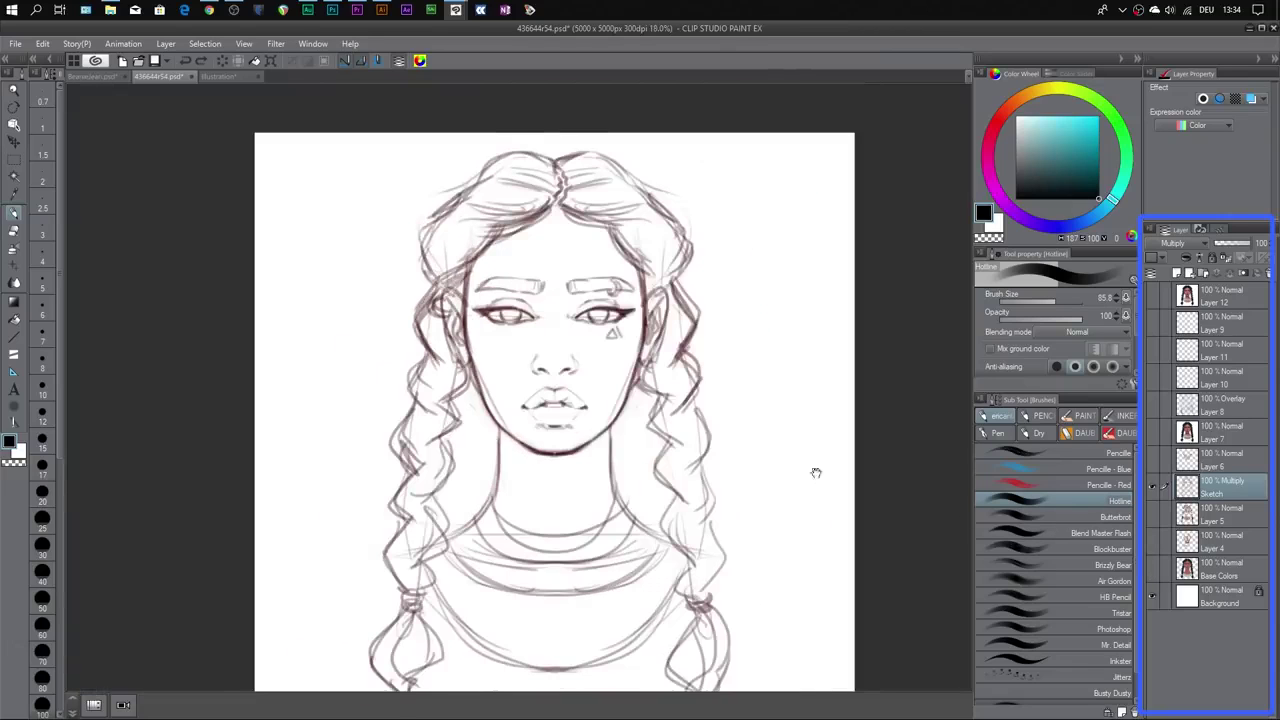
{"action": "left_click_drag", "start_coordinate": [817, 471], "coordinate": [791, 414]}
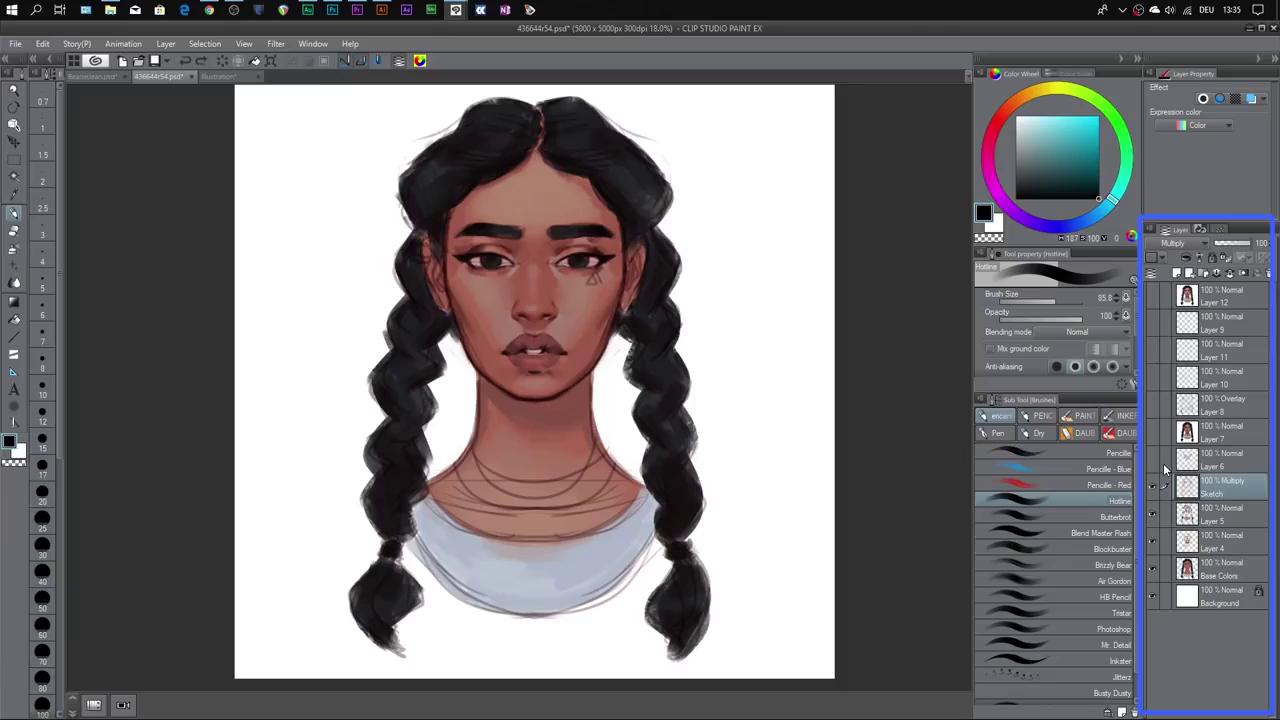
Step: Toggle Layer 6's eyebrow piercing and eye-colour details on, off and on again
{"action": "left_click", "coordinate": [1153, 462]}
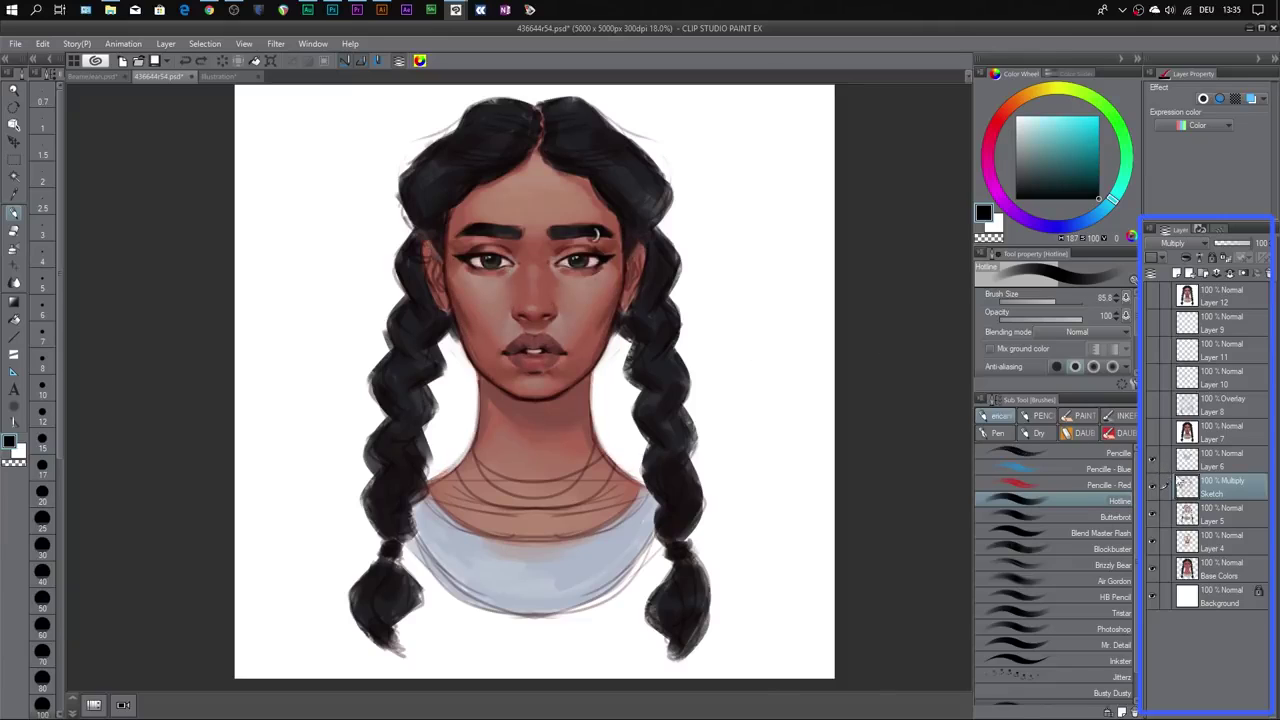
{"action": "left_click", "coordinate": [1152, 461]}
{"action": "left_click", "coordinate": [1152, 461]}
Step: Blink Layer 7's choker details, then show Overlay Layer 8 and hair highlight Layers 9–12
{"action": "left_click", "coordinate": [1152, 434]}
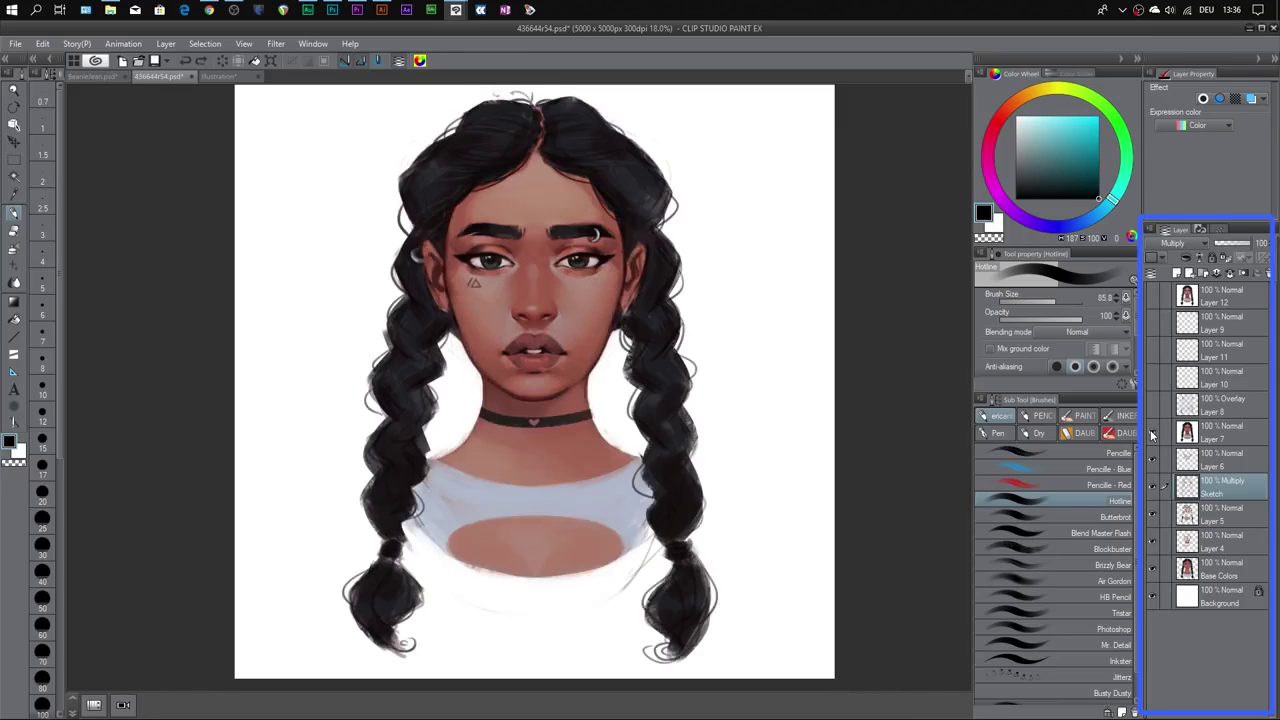
{"action": "left_click", "coordinate": [1152, 434]}
{"action": "left_click", "coordinate": [1152, 434]}
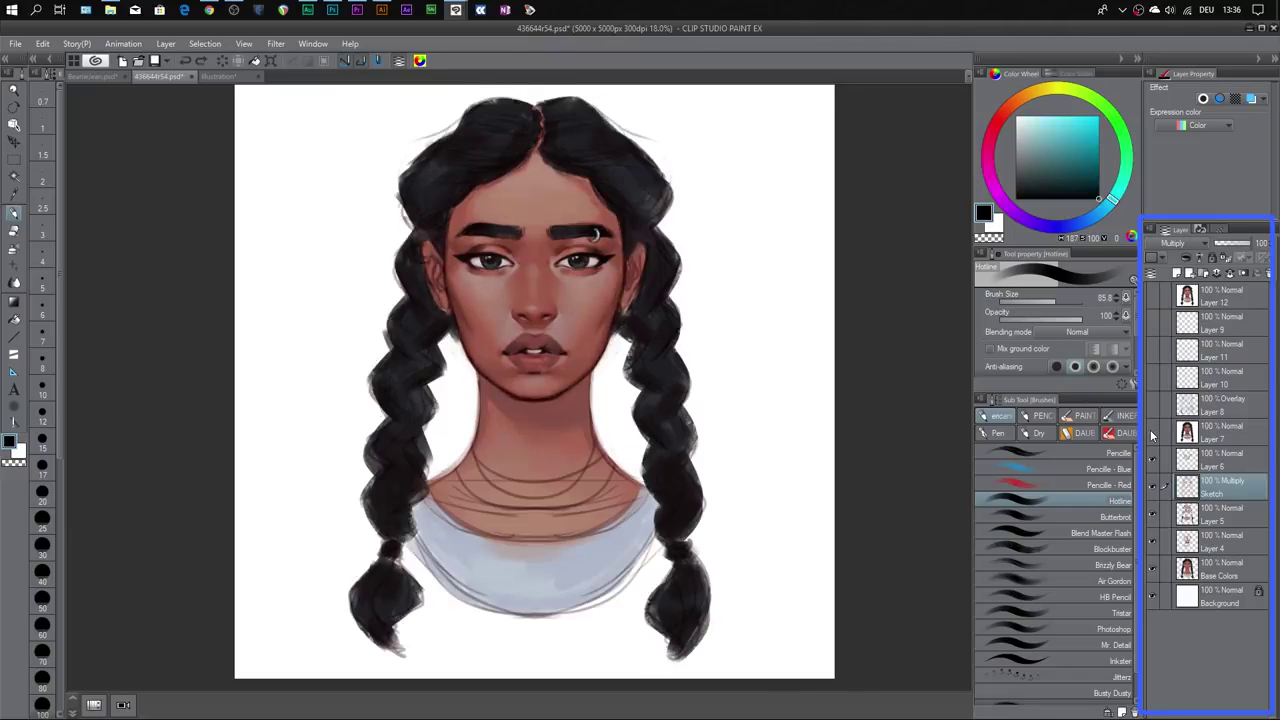
{"action": "left_click", "coordinate": [1152, 434]}
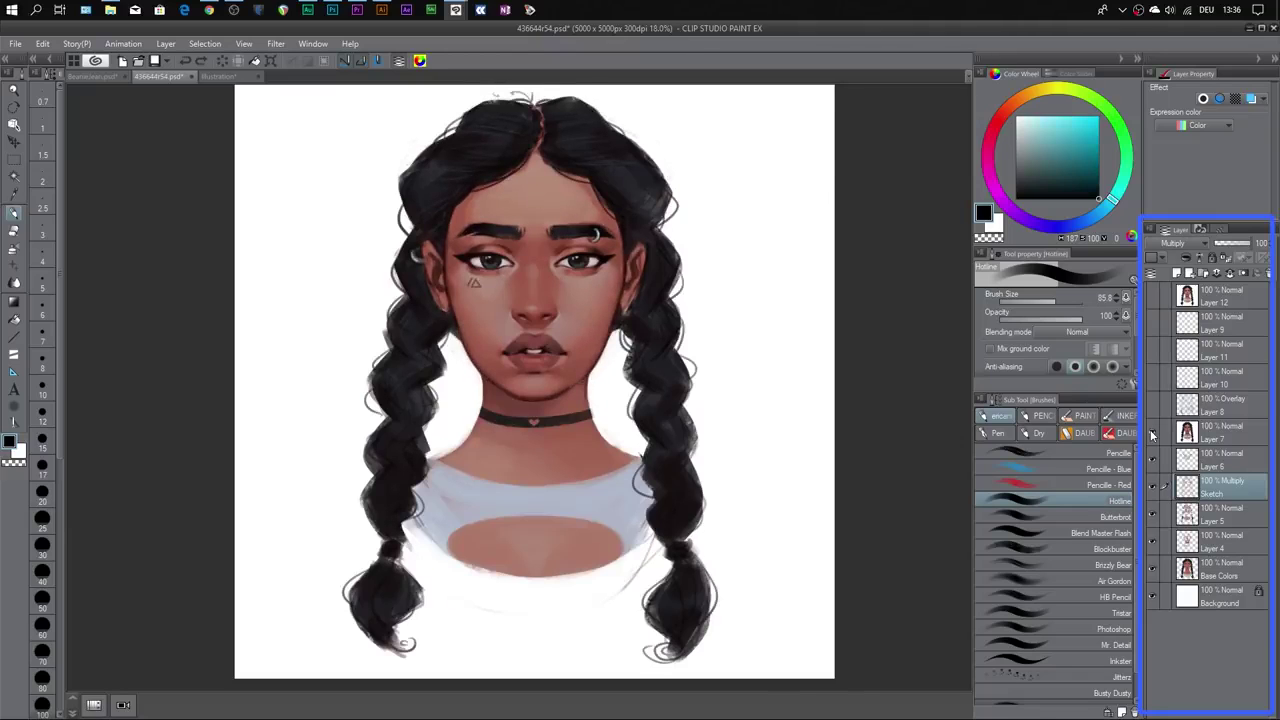
{"action": "left_click", "coordinate": [1153, 407]}
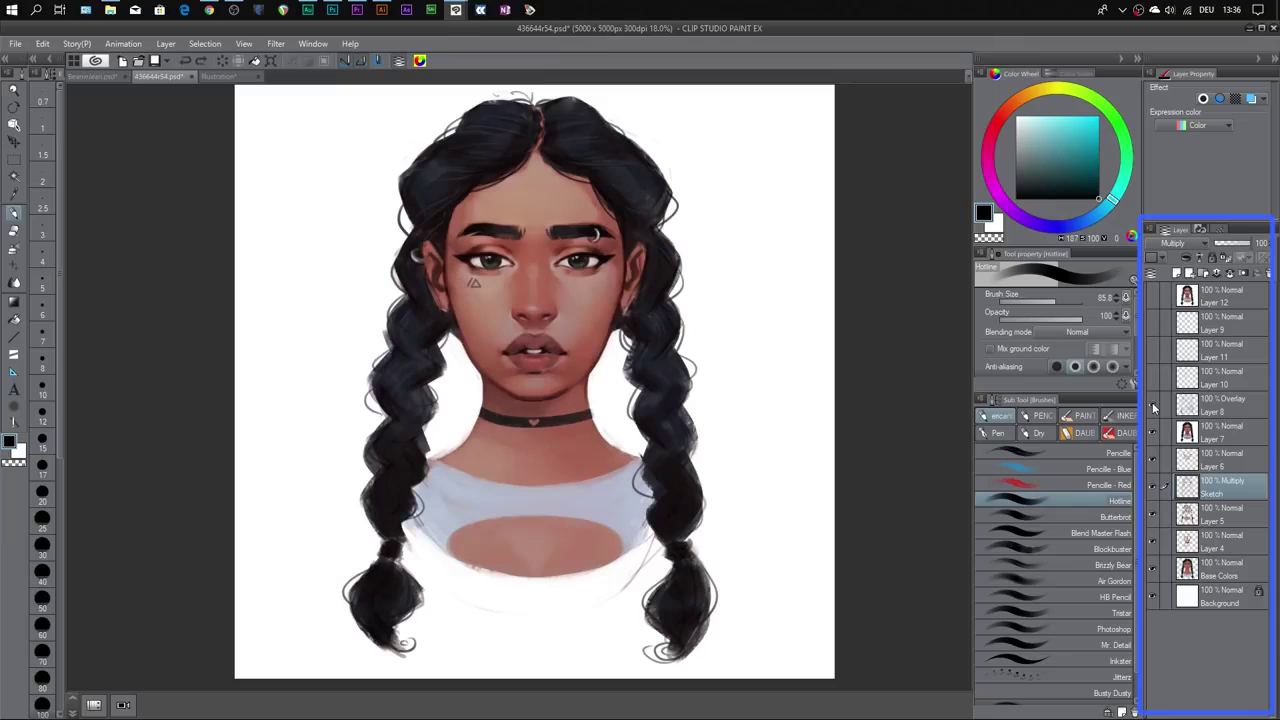
{"action": "left_click_drag", "start_coordinate": [1154, 377], "coordinate": [1157, 298]}
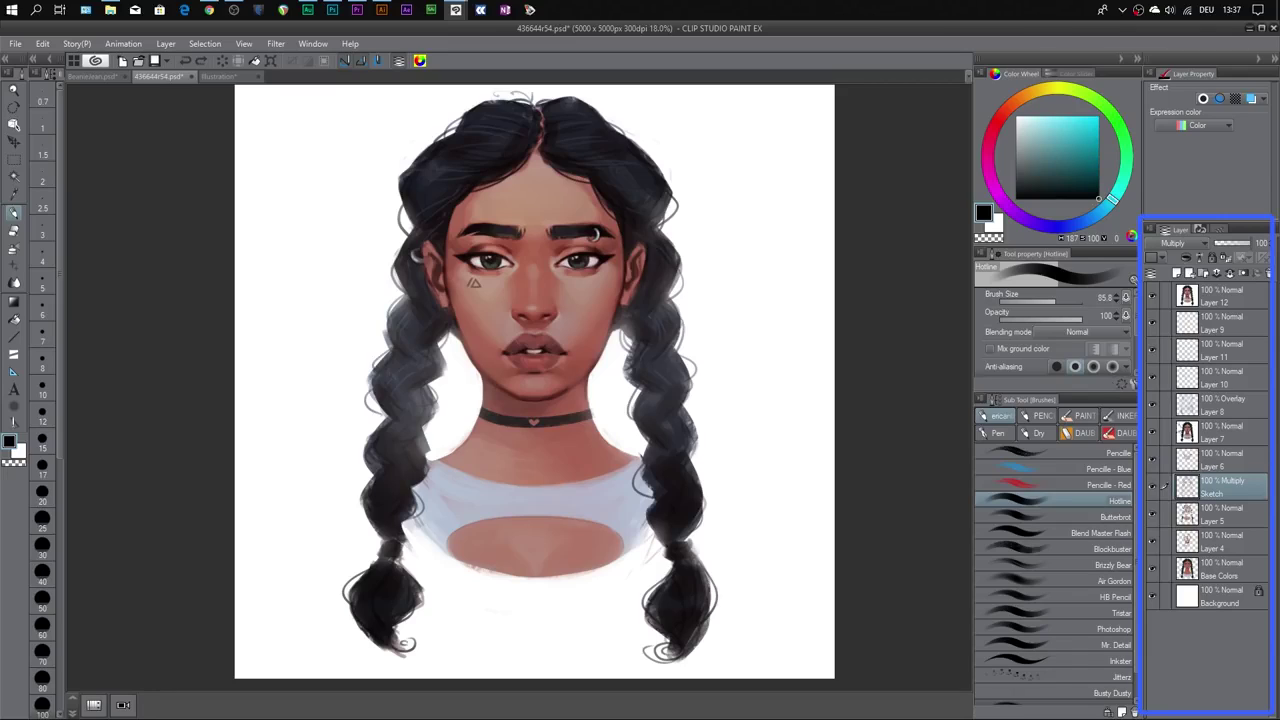
Step: Add a new layer above Layer 12, scribble bright magenta across the shirt, then hide it
{"action": "left_click", "coordinate": [1226, 300]}
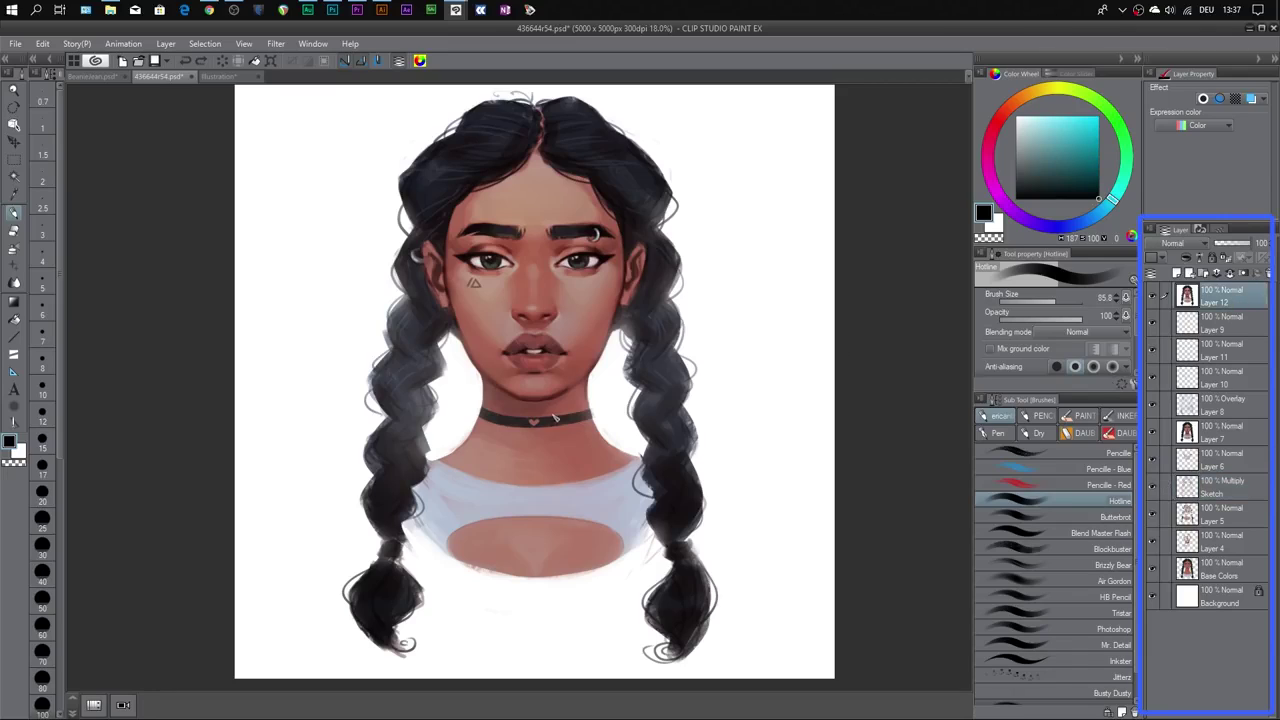
{"action": "left_click", "coordinate": [1176, 273]}
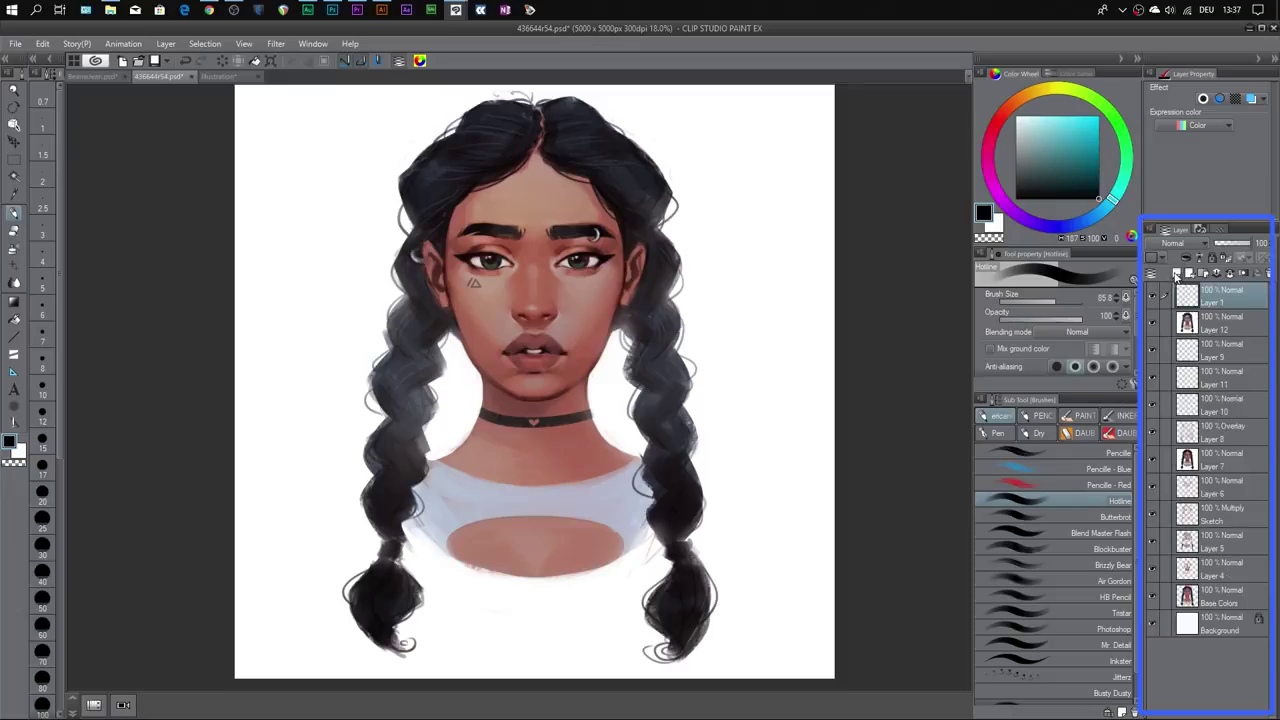
{"action": "left_click", "coordinate": [994, 185]}
{"action": "left_click", "coordinate": [1098, 116]}
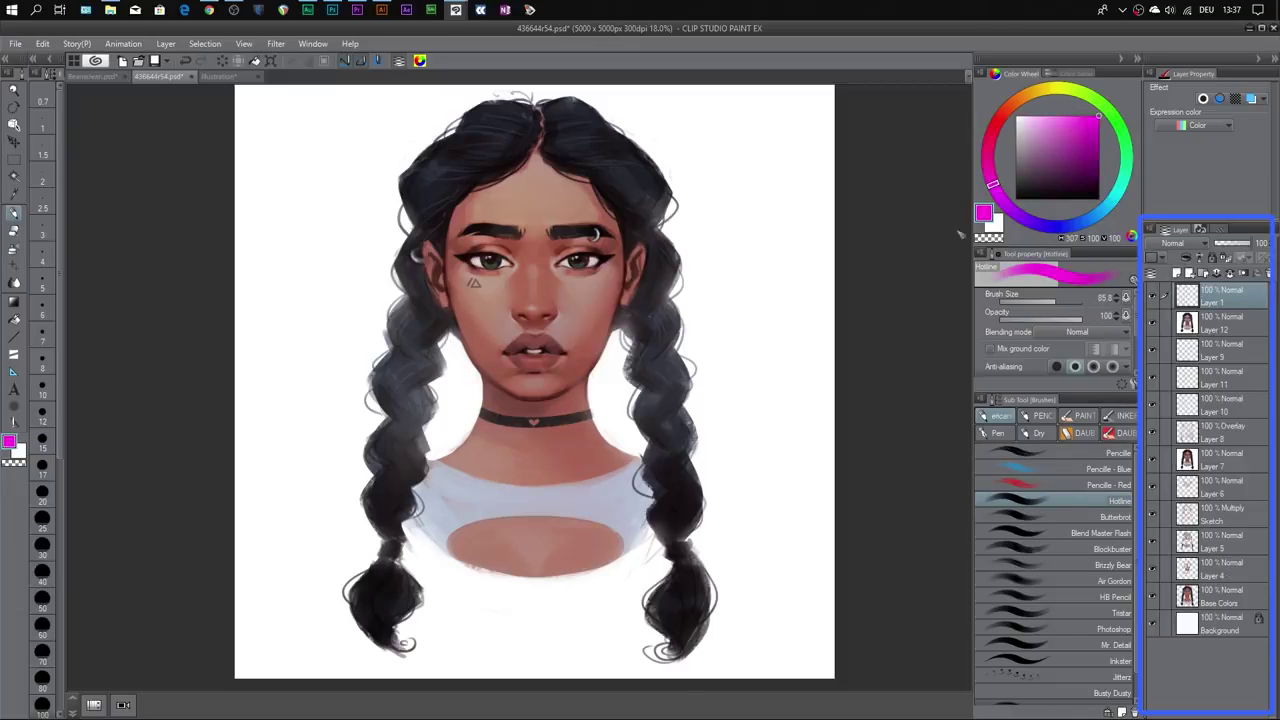
{"action": "mouse_move", "coordinate": [446, 510]}
{"action": "left_mouse_down"}
{"action": "mouse_move", "coordinate": [588, 501]}
{"action": "mouse_move", "coordinate": [485, 500]}
{"action": "mouse_move", "coordinate": [560, 492]}
{"action": "mouse_move", "coordinate": [442, 466]}
{"action": "mouse_move", "coordinate": [445, 530]}
{"action": "mouse_move", "coordinate": [669, 493]}
{"action": "mouse_move", "coordinate": [615, 480]}
{"action": "mouse_move", "coordinate": [635, 490]}
{"action": "left_mouse_up"}
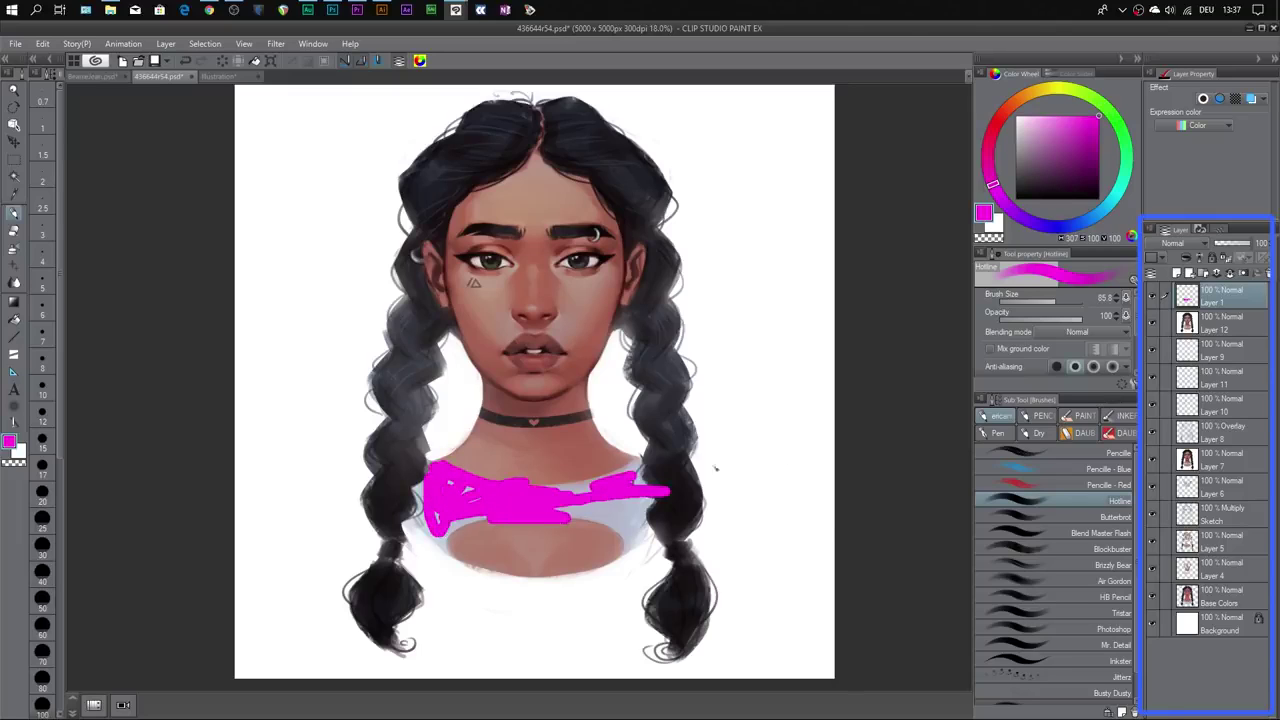
{"action": "left_click", "coordinate": [1153, 297]}
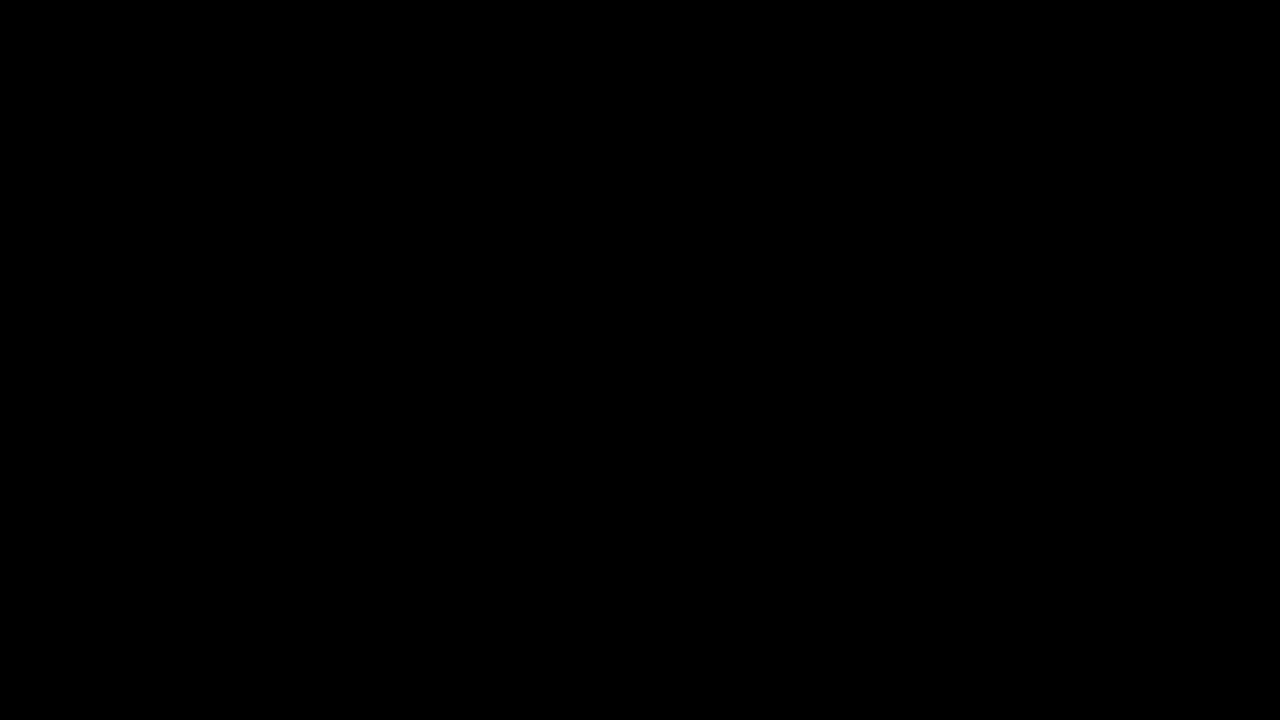
Step: Hand-letter THANKS FOR in white across the black canvas
{"action": "left_click_drag", "start_coordinate": [384, 283], "coordinate": [393, 336]}
{"action": "mouse_move", "coordinate": [344, 290]}
{"action": "left_mouse_down"}
{"action": "mouse_move", "coordinate": [408, 272]}
{"action": "mouse_move", "coordinate": [424, 336]}
{"action": "left_mouse_up"}
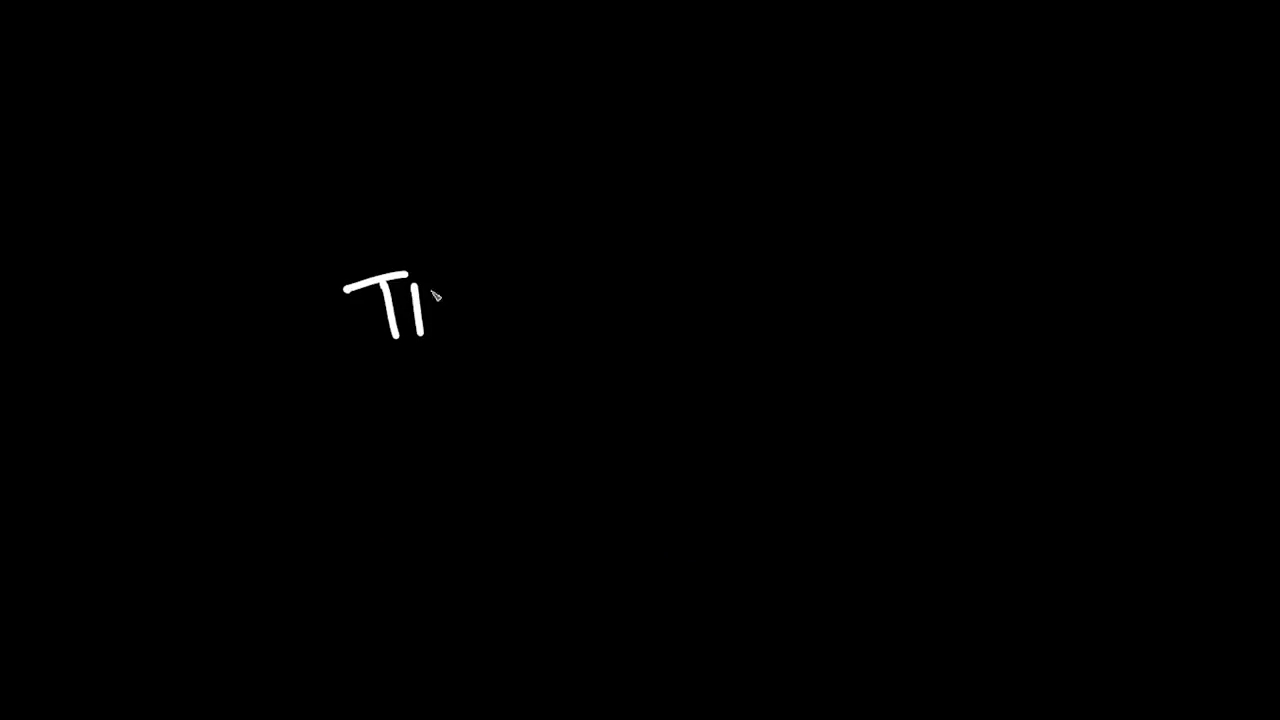
{"action": "mouse_move", "coordinate": [437, 292]}
{"action": "left_mouse_down"}
{"action": "mouse_move", "coordinate": [446, 334]}
{"action": "mouse_move", "coordinate": [458, 310]}
{"action": "mouse_move", "coordinate": [485, 334]}
{"action": "mouse_move", "coordinate": [471, 309]}
{"action": "left_mouse_up"}
{"action": "mouse_move", "coordinate": [493, 283]}
{"action": "left_mouse_down"}
{"action": "mouse_move", "coordinate": [491, 305]}
{"action": "mouse_move", "coordinate": [520, 323]}
{"action": "mouse_move", "coordinate": [526, 257]}
{"action": "mouse_move", "coordinate": [540, 325]}
{"action": "left_mouse_up"}
{"action": "left_click_drag", "start_coordinate": [556, 272], "coordinate": [538, 300]}
{"action": "left_click_drag", "start_coordinate": [540, 300], "coordinate": [572, 326]}
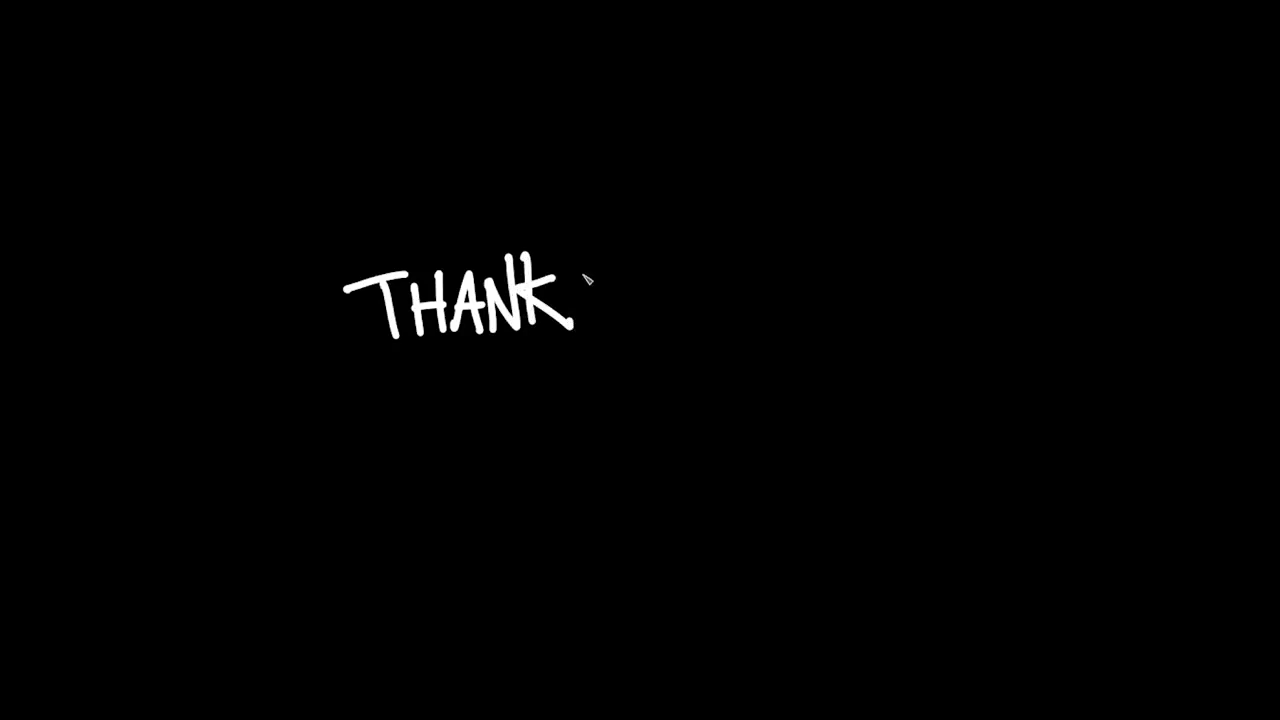
{"action": "left_click_drag", "start_coordinate": [592, 272], "coordinate": [566, 320]}
{"action": "left_click_drag", "start_coordinate": [677, 275], "coordinate": [678, 324]}
{"action": "mouse_move", "coordinate": [635, 270]}
{"action": "left_mouse_down"}
{"action": "mouse_move", "coordinate": [709, 274]}
{"action": "mouse_move", "coordinate": [704, 299]}
{"action": "mouse_move", "coordinate": [716, 286]}
{"action": "mouse_move", "coordinate": [758, 324]}
{"action": "left_mouse_up"}
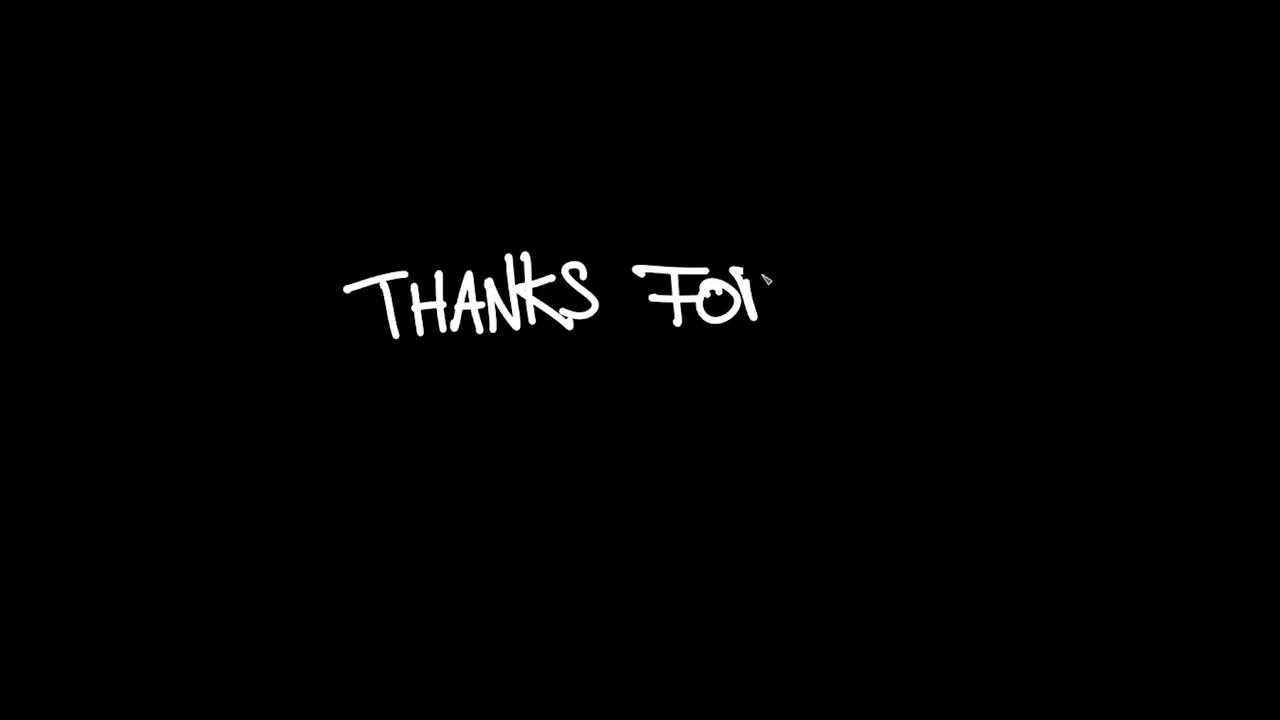
{"action": "left_click_drag", "start_coordinate": [762, 279], "coordinate": [808, 325]}
Step: Write WATCHING beneath it and start a rounded square doodle at the left
{"action": "mouse_move", "coordinate": [406, 370]}
{"action": "left_mouse_down"}
{"action": "mouse_move", "coordinate": [442, 402]}
{"action": "mouse_move", "coordinate": [508, 418]}
{"action": "mouse_move", "coordinate": [494, 388]}
{"action": "mouse_move", "coordinate": [530, 418]}
{"action": "mouse_move", "coordinate": [556, 376]}
{"action": "mouse_move", "coordinate": [586, 418]}
{"action": "left_mouse_up"}
{"action": "mouse_move", "coordinate": [590, 358]}
{"action": "left_mouse_down"}
{"action": "mouse_move", "coordinate": [592, 424]}
{"action": "mouse_move", "coordinate": [612, 416]}
{"action": "left_mouse_up"}
{"action": "mouse_move", "coordinate": [590, 390]}
{"action": "left_mouse_down"}
{"action": "mouse_move", "coordinate": [628, 390]}
{"action": "mouse_move", "coordinate": [640, 418]}
{"action": "mouse_move", "coordinate": [666, 420]}
{"action": "mouse_move", "coordinate": [702, 358]}
{"action": "mouse_move", "coordinate": [738, 446]}
{"action": "left_mouse_up"}
{"action": "left_click", "coordinate": [636, 340]}
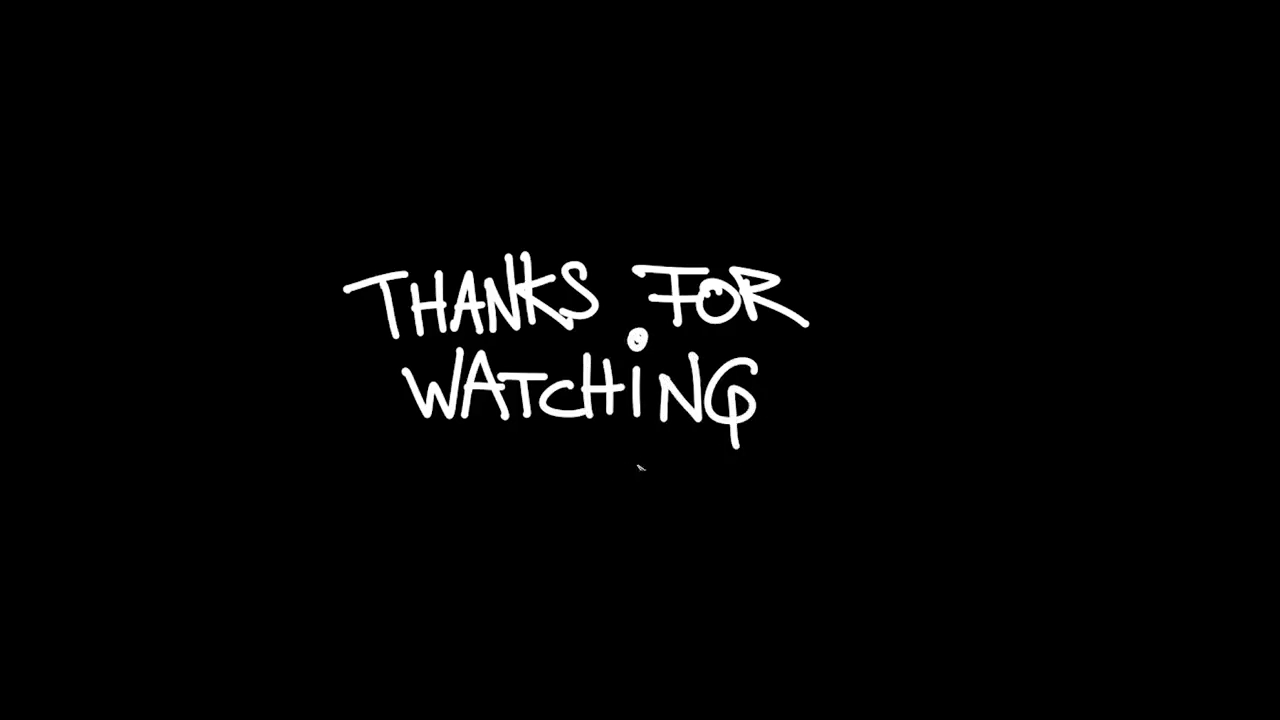
{"action": "mouse_move", "coordinate": [343, 322]}
{"action": "left_mouse_down"}
{"action": "mouse_move", "coordinate": [343, 365]}
{"action": "mouse_move", "coordinate": [418, 405]}
{"action": "mouse_move", "coordinate": [445, 360]}
{"action": "mouse_move", "coordinate": [430, 298]}
{"action": "mouse_move", "coordinate": [345, 305]}
{"action": "mouse_move", "coordinate": [345, 362]}
{"action": "left_mouse_up"}
Step: Close the rounded square doodle and add a dot at its centre
{"action": "left_click", "coordinate": [384, 340]}
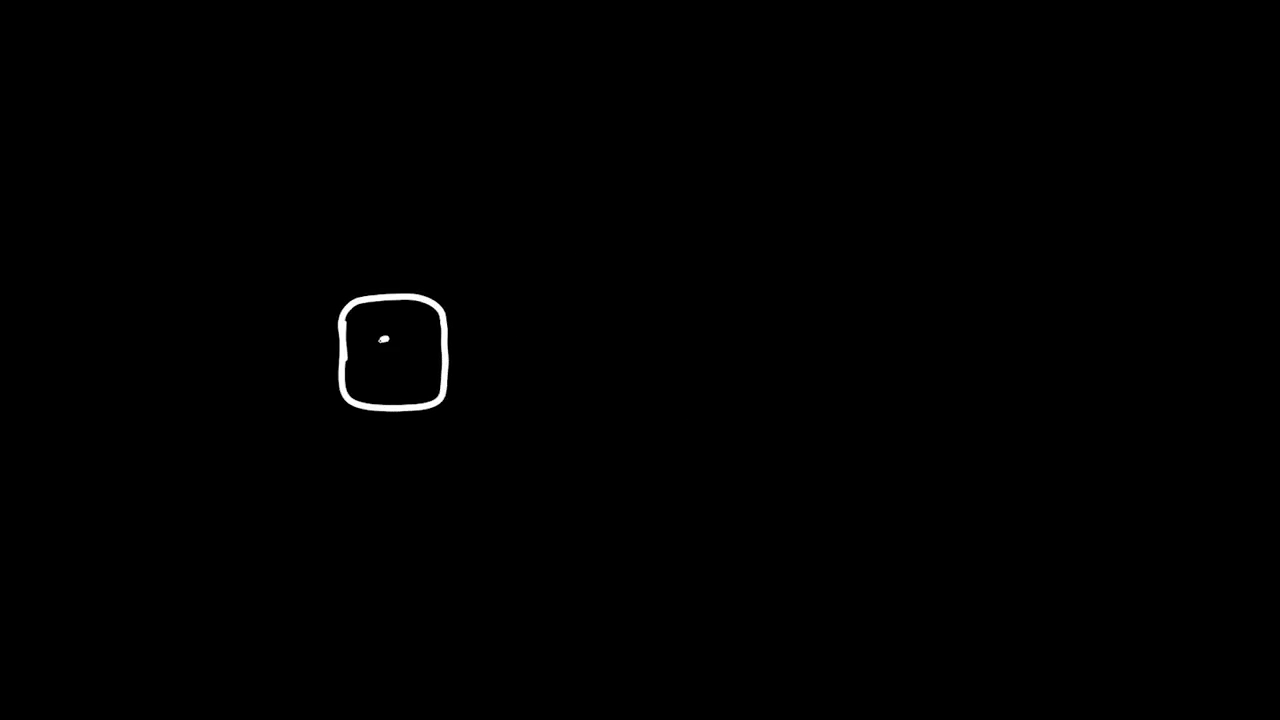